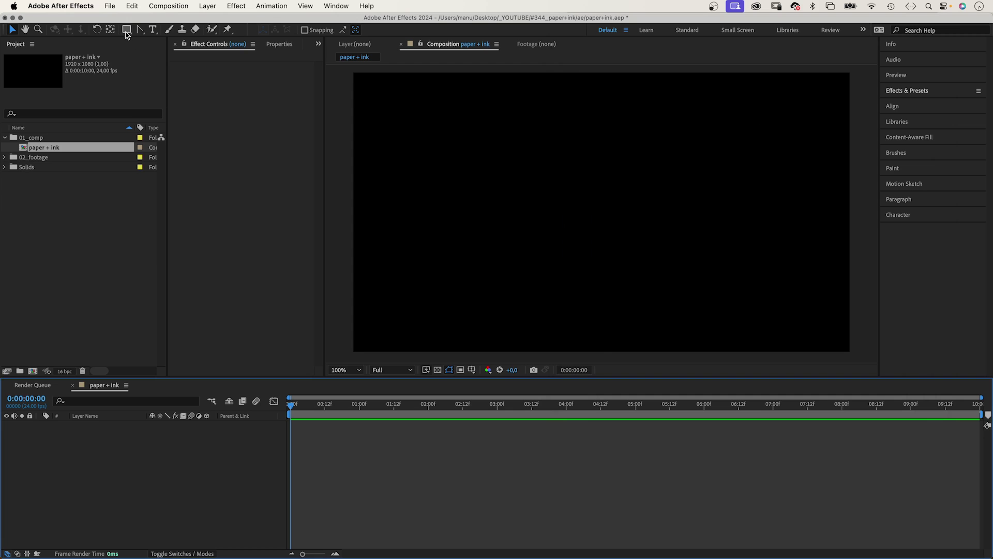
# - Create a full-frame rectangle layer with a linear gradient fill
pyautogui.doubleClick(126, 32)
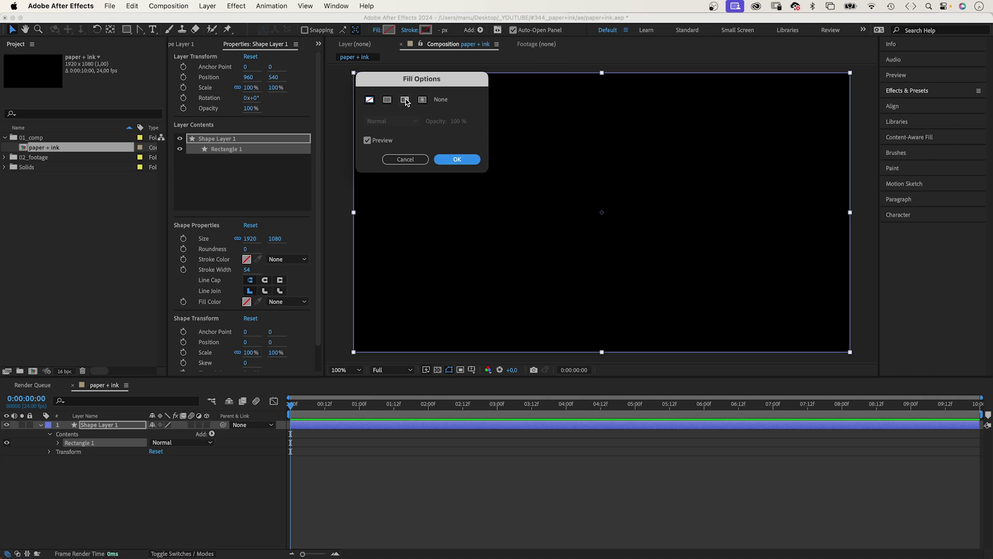
pyautogui.click(406, 100)
pyautogui.click(457, 159)
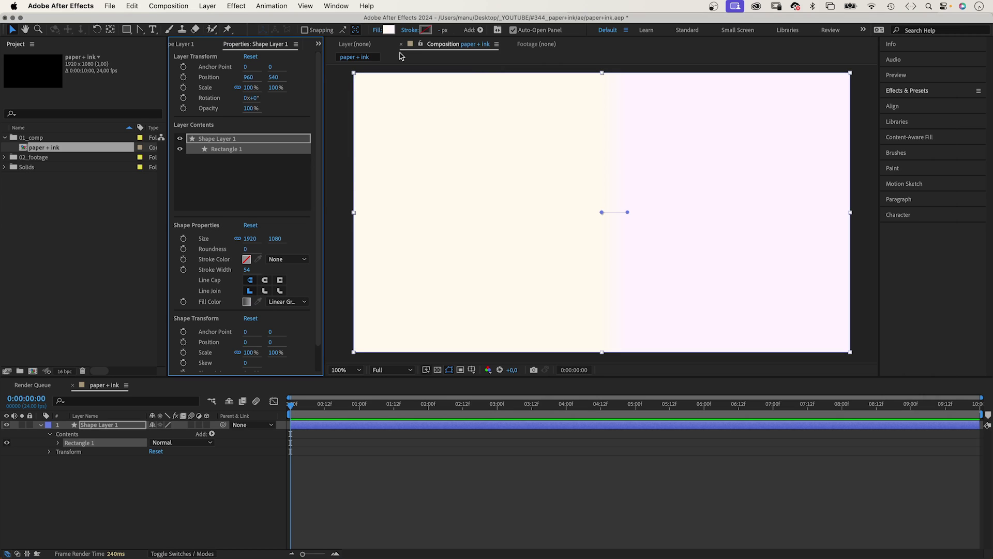
# - Set the gradient colour stops to cream FFFAEE and pale pink FFF5FF
pyautogui.click(389, 29)
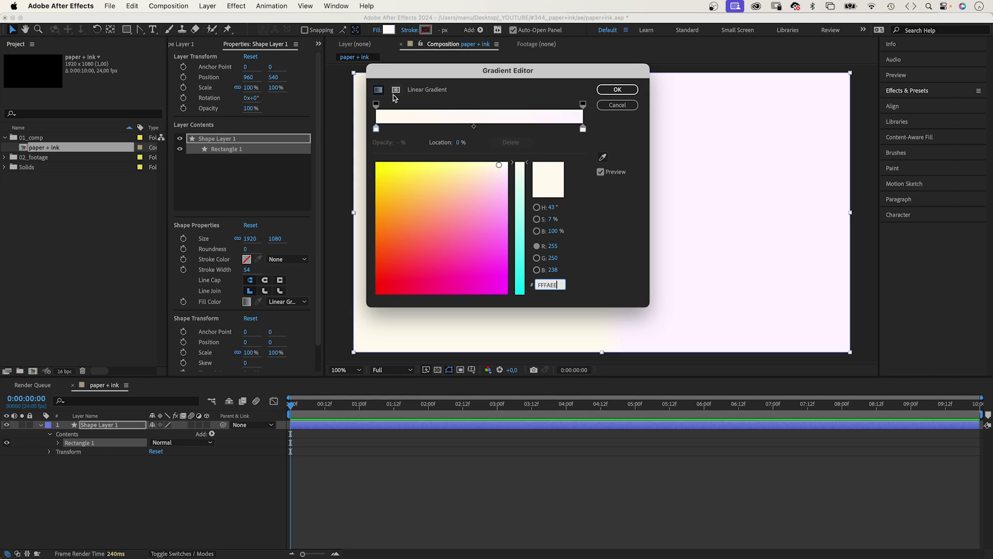
pyautogui.click(376, 128)
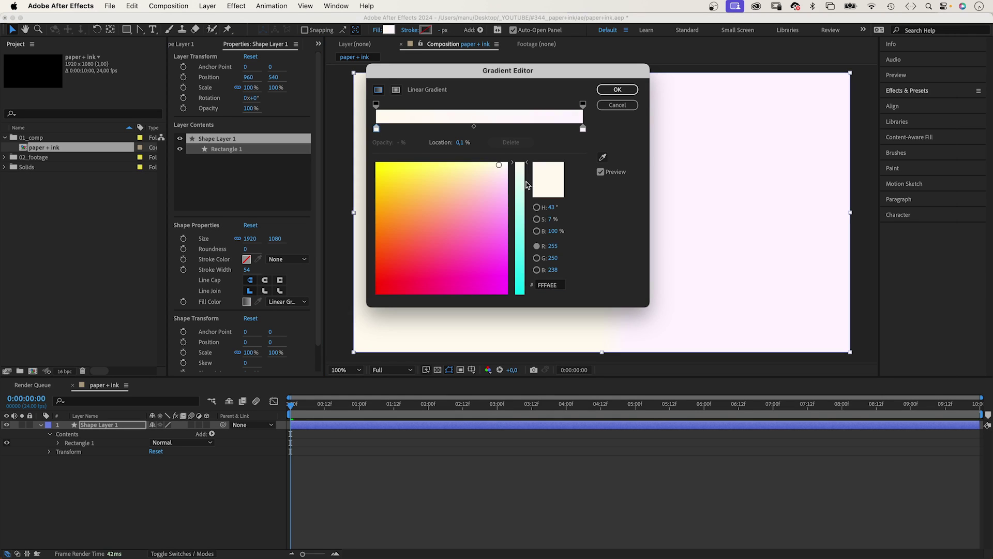
pyautogui.click(583, 128)
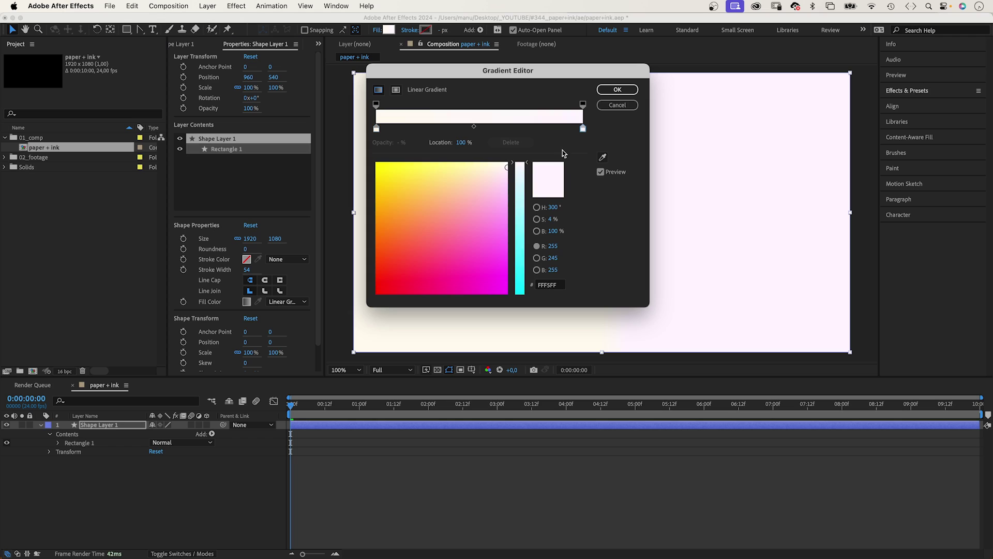
pyautogui.click(617, 90)
# - Run the gradient diagonally from the top-left corner to the bottom-right corner
pyautogui.moveTo(601, 212); pyautogui.dragTo(360, 83)
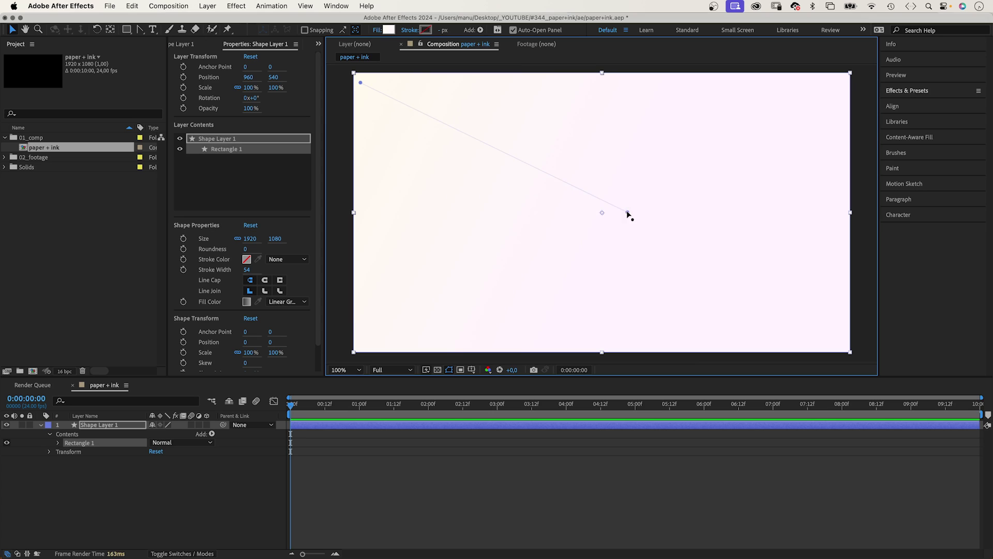
pyautogui.moveTo(628, 213); pyautogui.dragTo(766, 295)
pyautogui.moveTo(831, 337); pyautogui.dragTo(837, 340)
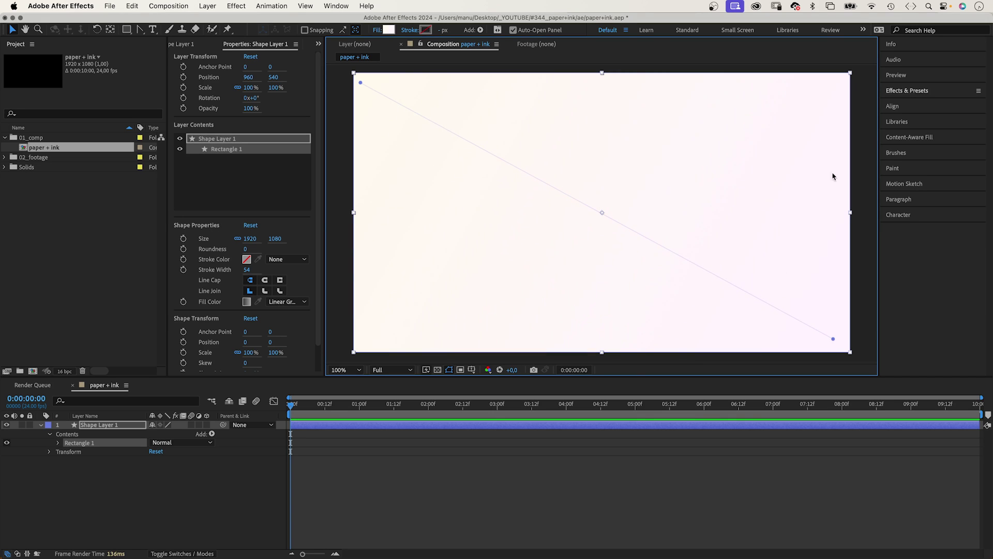
# - Apply Turbulent Noise to the rectangle layer and rename the layer 'paper'
pyautogui.click(920, 92)
pyautogui.click(915, 104)
pyautogui.write('turbulent')
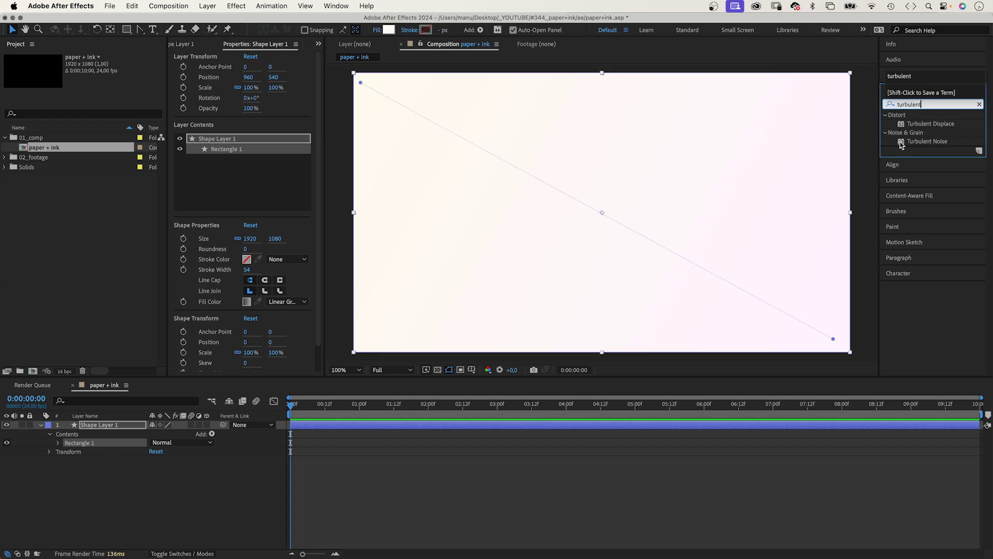
pyautogui.moveTo(900, 143); pyautogui.dragTo(123, 426)
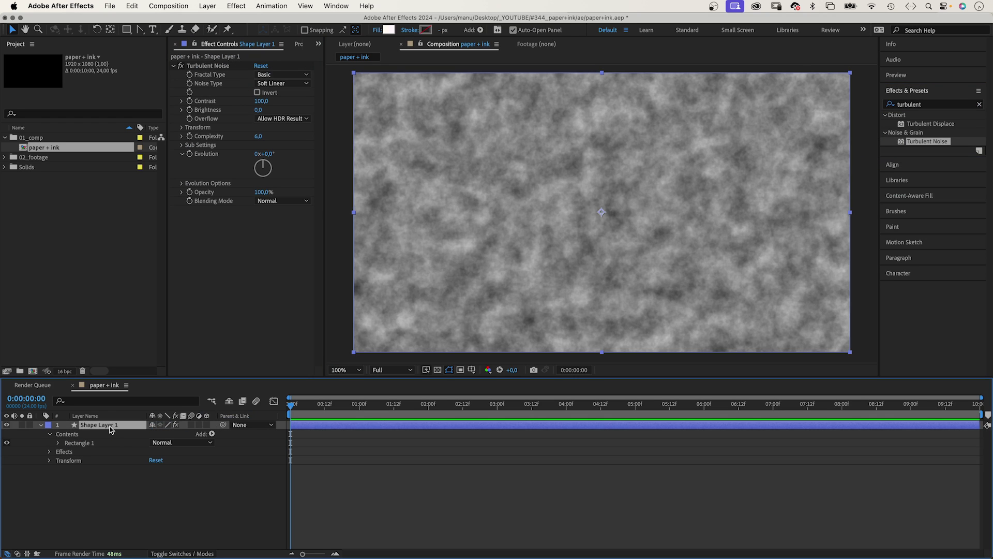
pyautogui.press('Return')
pyautogui.write('p')
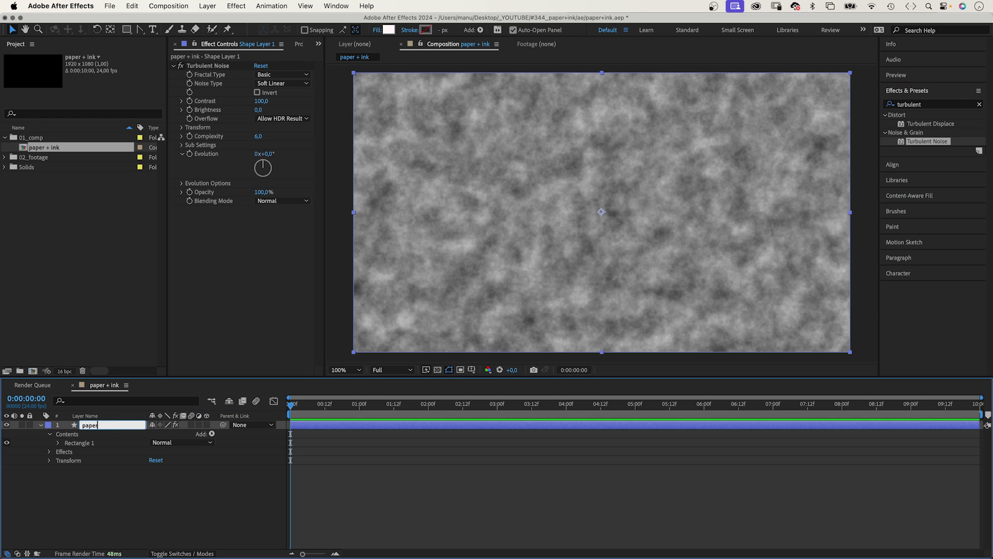
pyautogui.write('aper')
pyautogui.press('Return')
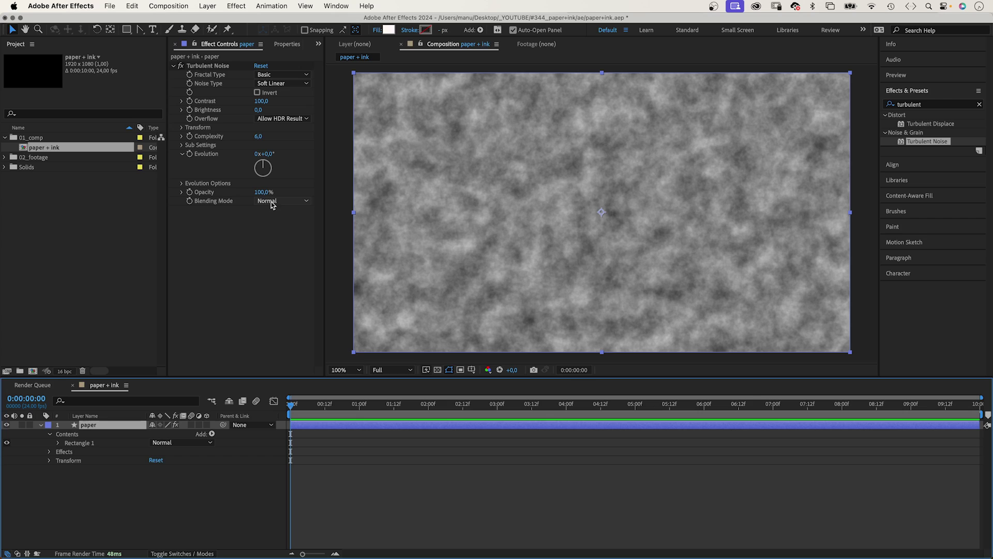
# - Set the Turbulent Noise contrast to 75 and brightness to 60
pyautogui.click(258, 101)
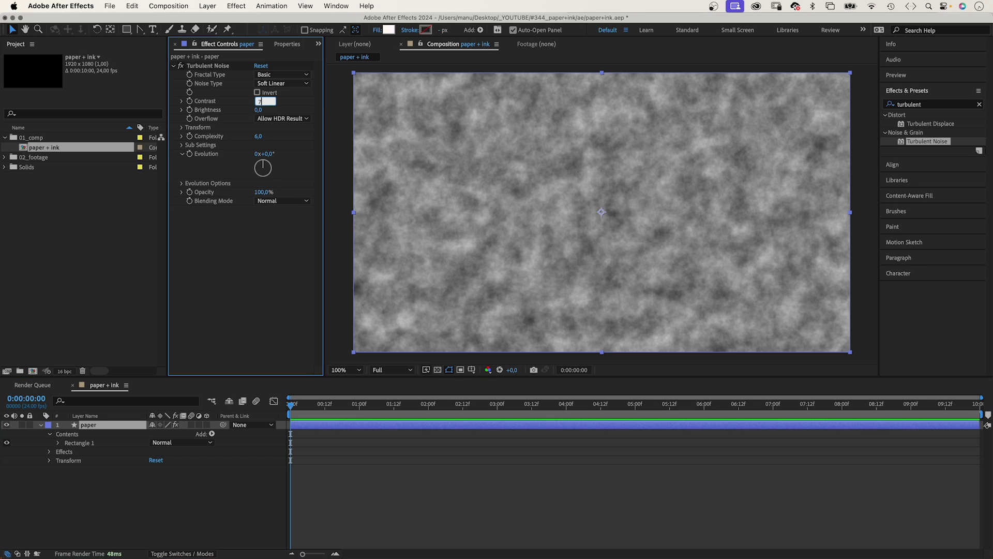
pyautogui.write('75')
pyautogui.press('Tab')
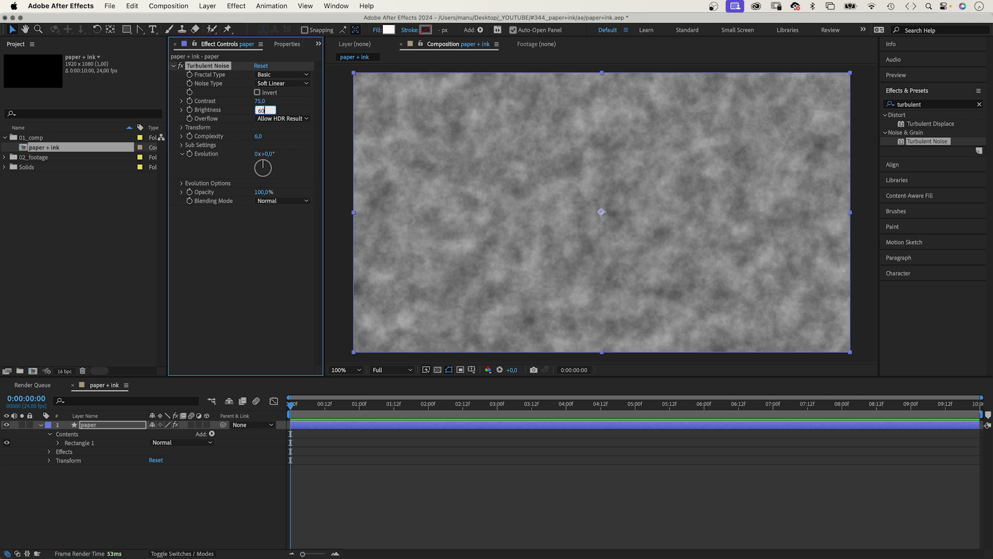
pyautogui.write('60')
pyautogui.press('Return')
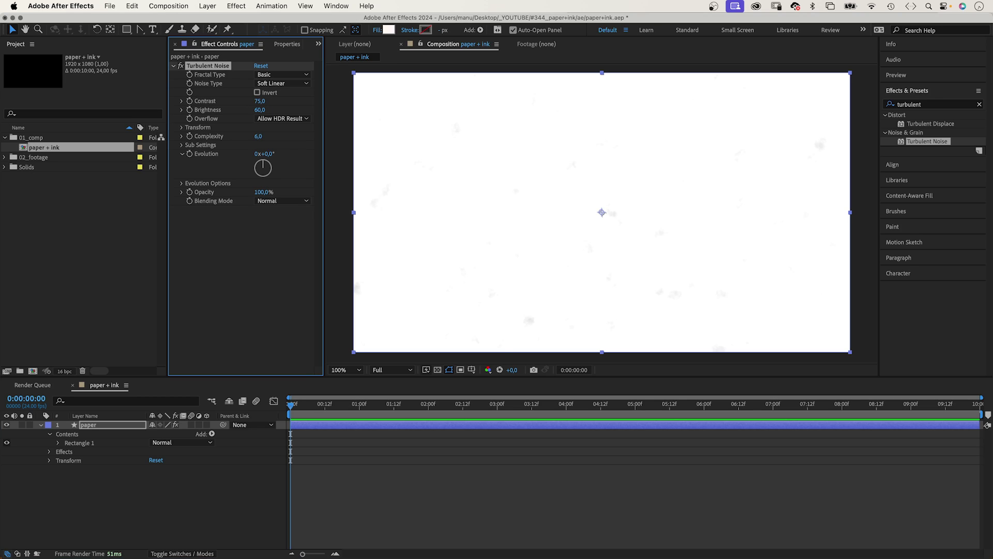
# - Set the noise scale to 10 and complexity to 10
pyautogui.click(182, 128)
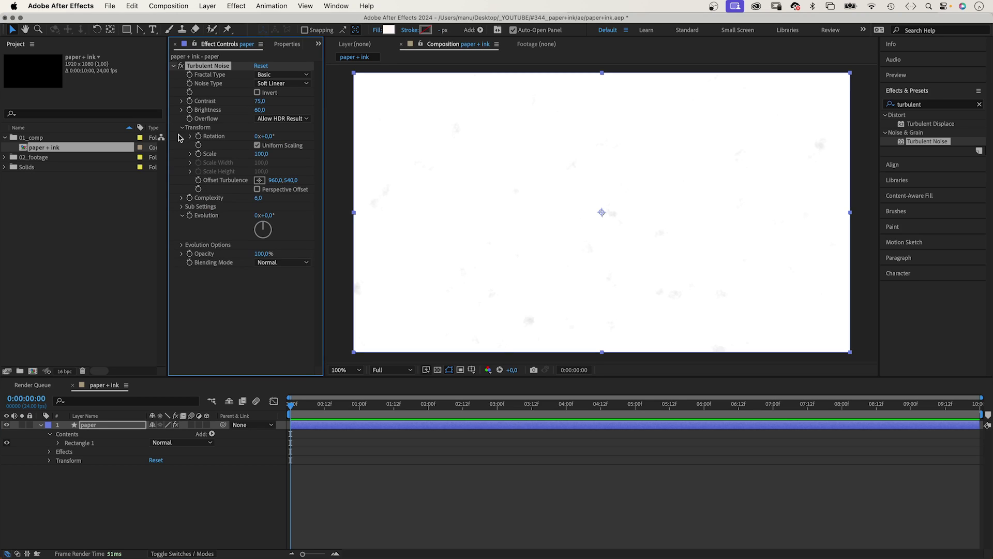
pyautogui.click(260, 154)
pyautogui.write('10')
pyautogui.press('Return')
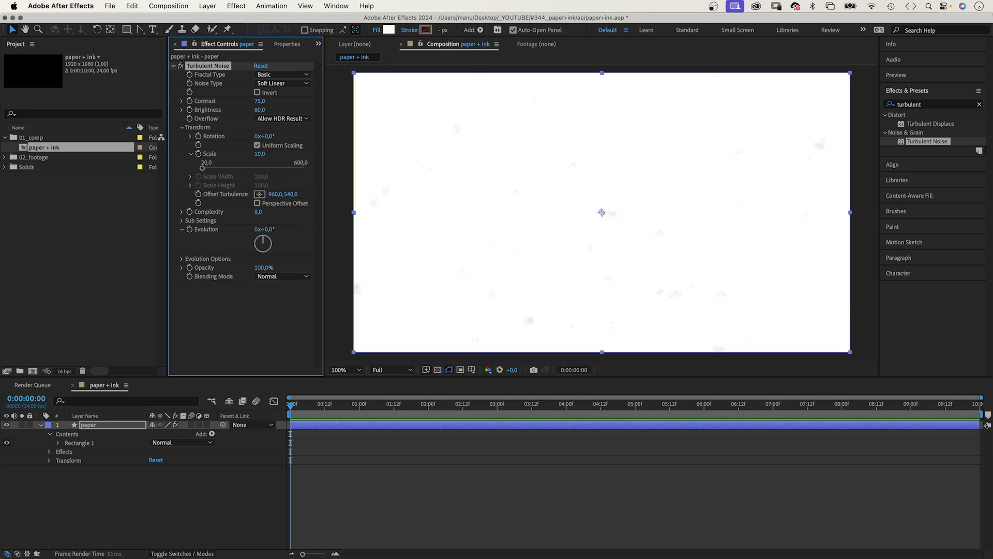
pyautogui.click(259, 212)
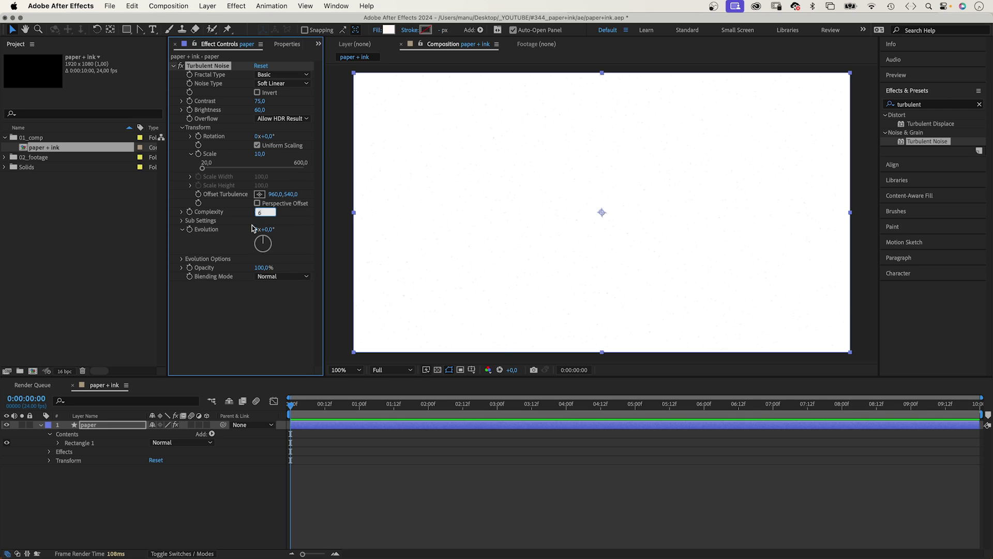
pyautogui.press('Return')
pyautogui.press('.')
pyautogui.press('.')
pyautogui.press('.')
pyautogui.press('.')
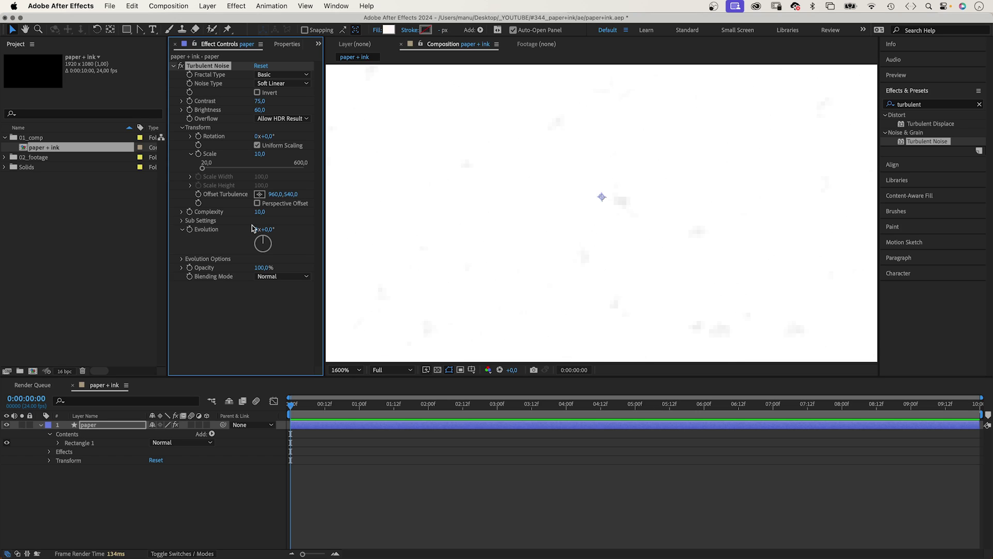
pyautogui.press('/')
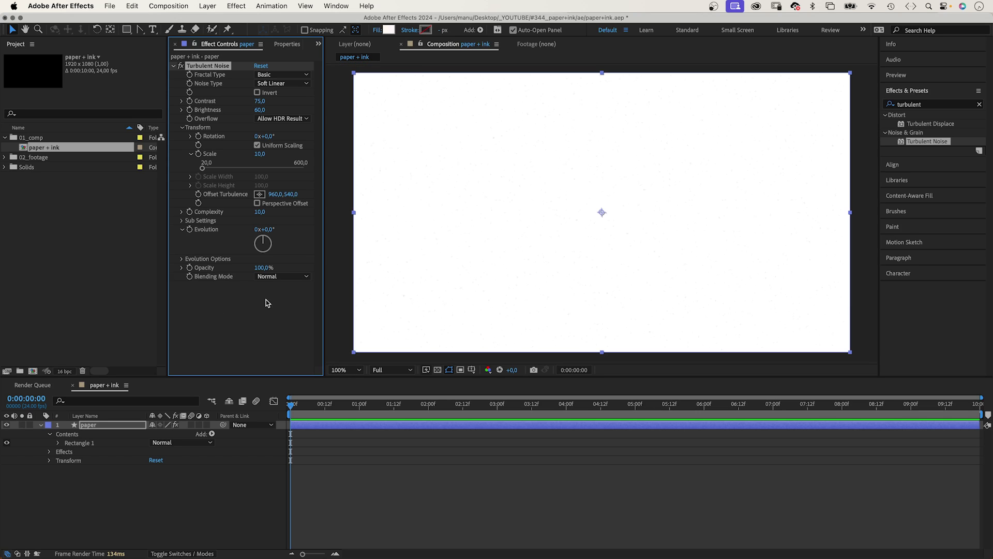
# - Blend the noise over the gradient with Multiply mode
pyautogui.click(280, 277)
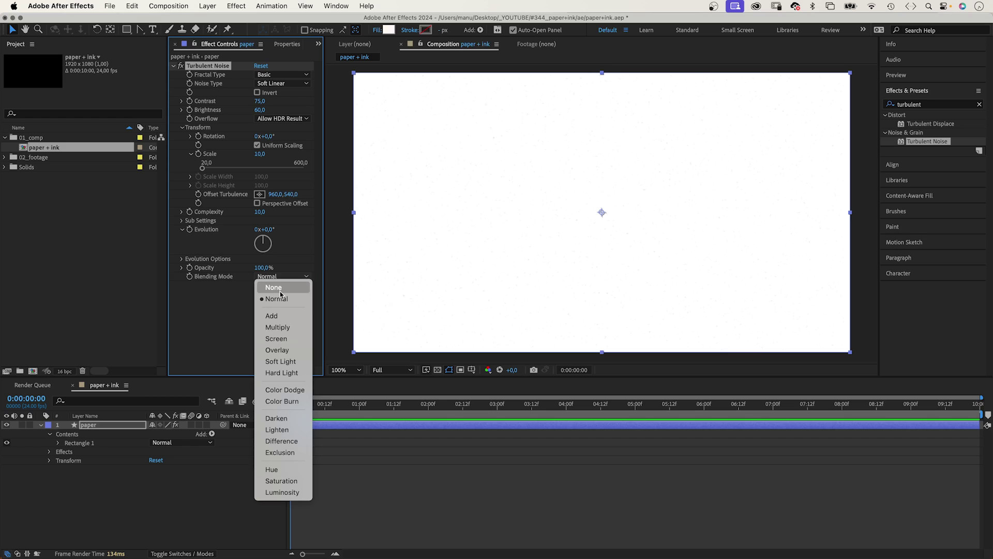
pyautogui.click(271, 327)
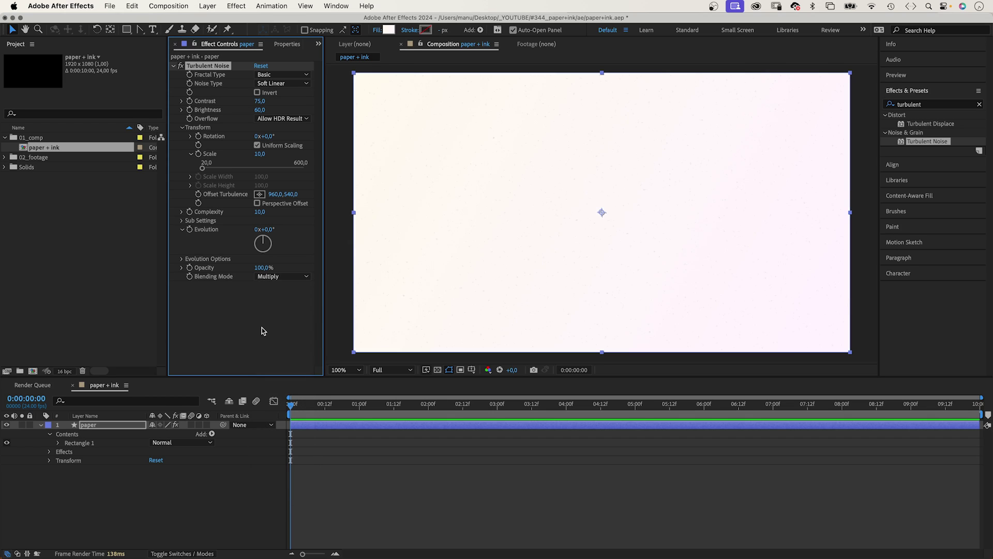
pyautogui.press('Return')
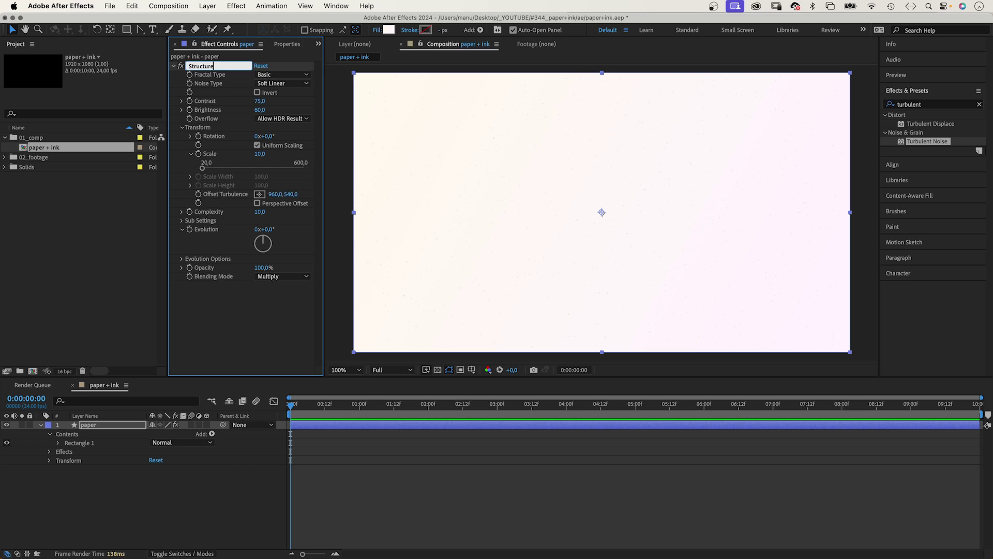
# - Name the noise effect 'Structure', then duplicate it as 'Stains'
pyautogui.write('Structure')
pyautogui.press('Return')
pyautogui.press('super+d')
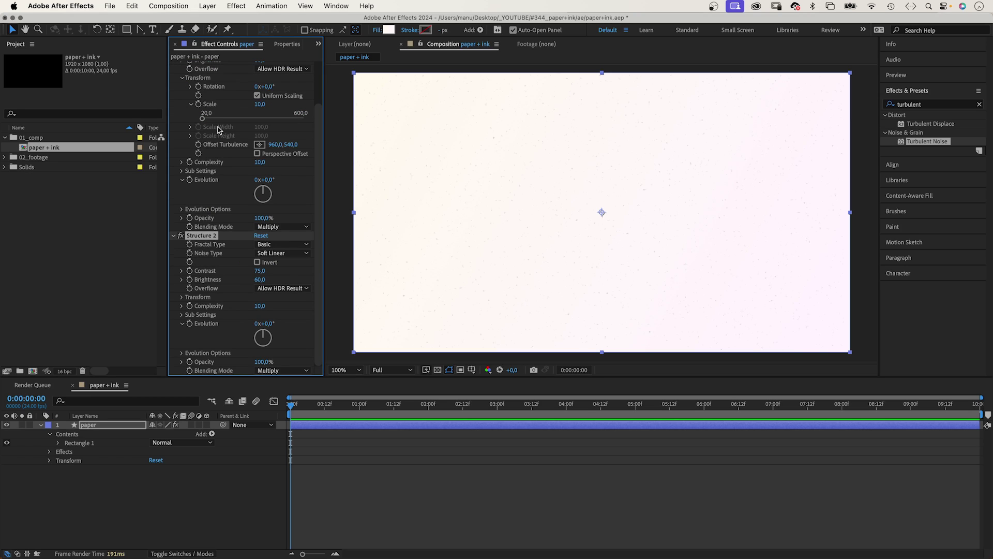
pyautogui.press('Return')
pyautogui.write('S')
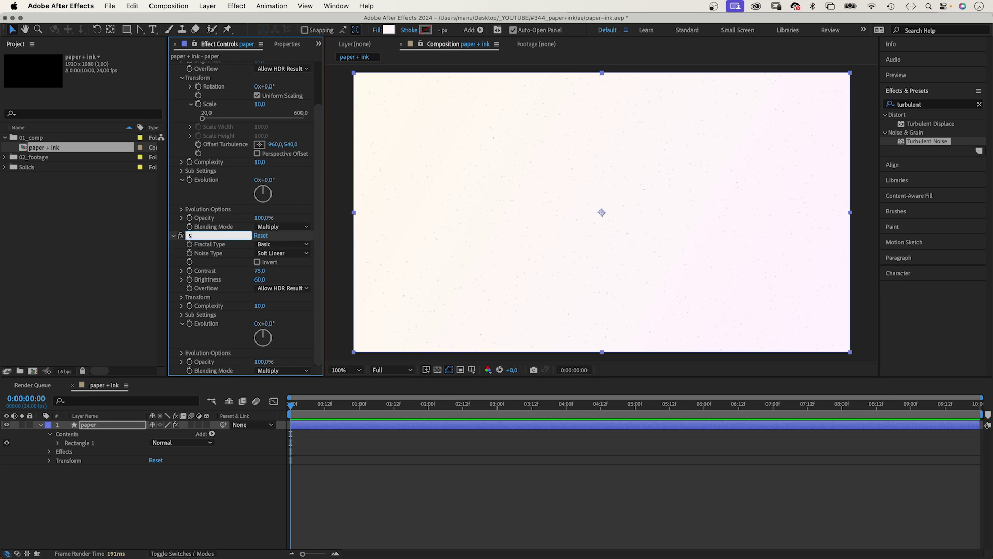
pyautogui.write('tains')
pyautogui.press('Return')
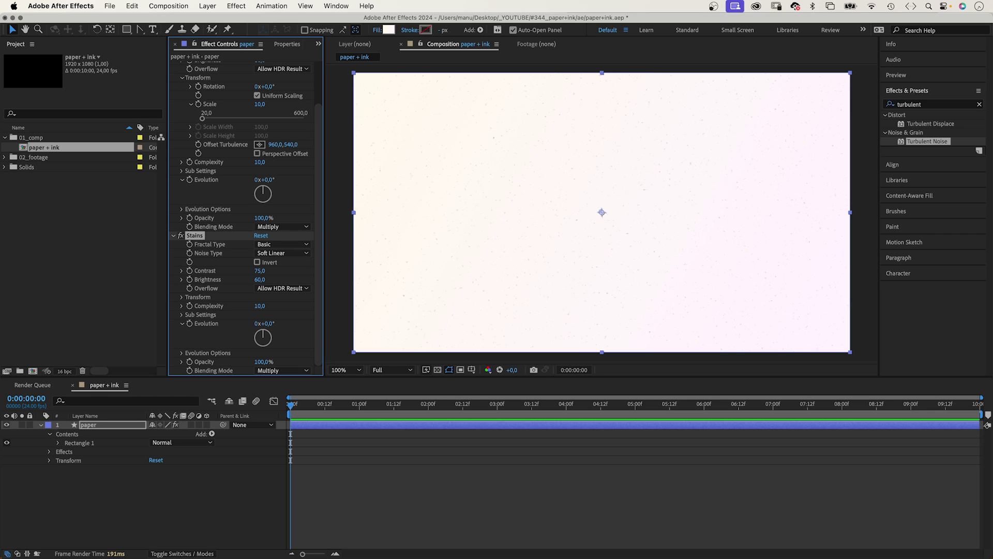
# - Give Stains a Rocky fractal, Linear noise, contrast 800 and brightness 10
pyautogui.click(282, 245)
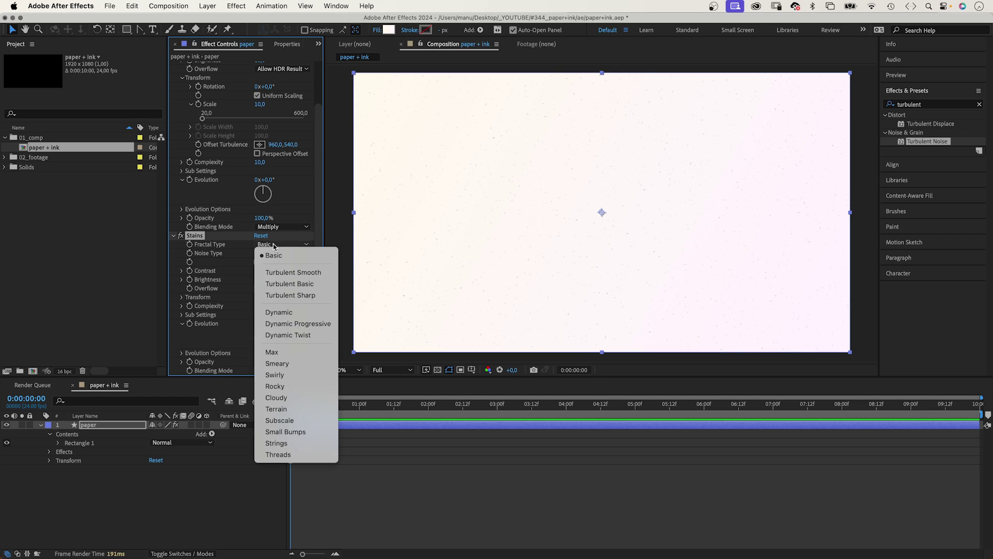
pyautogui.click(286, 387)
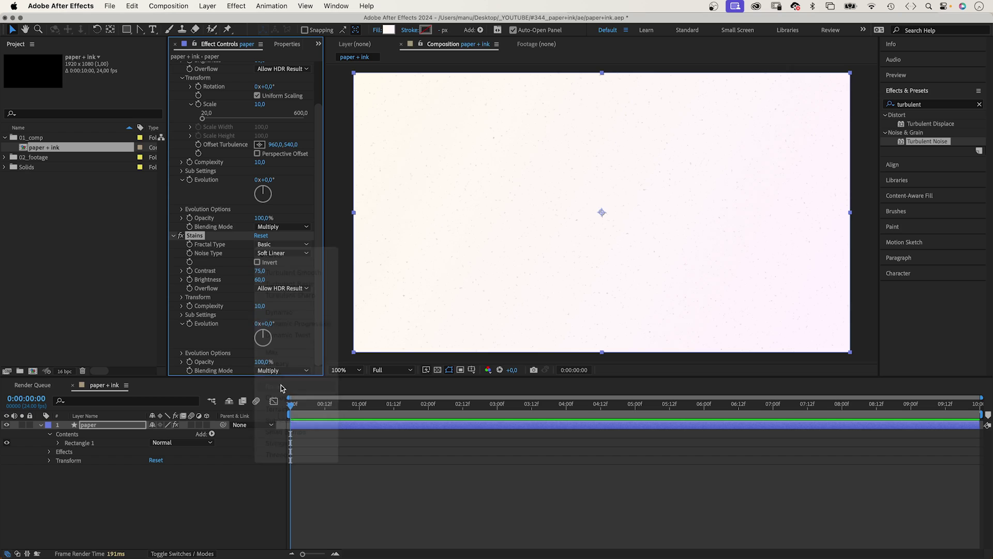
pyautogui.click(280, 253)
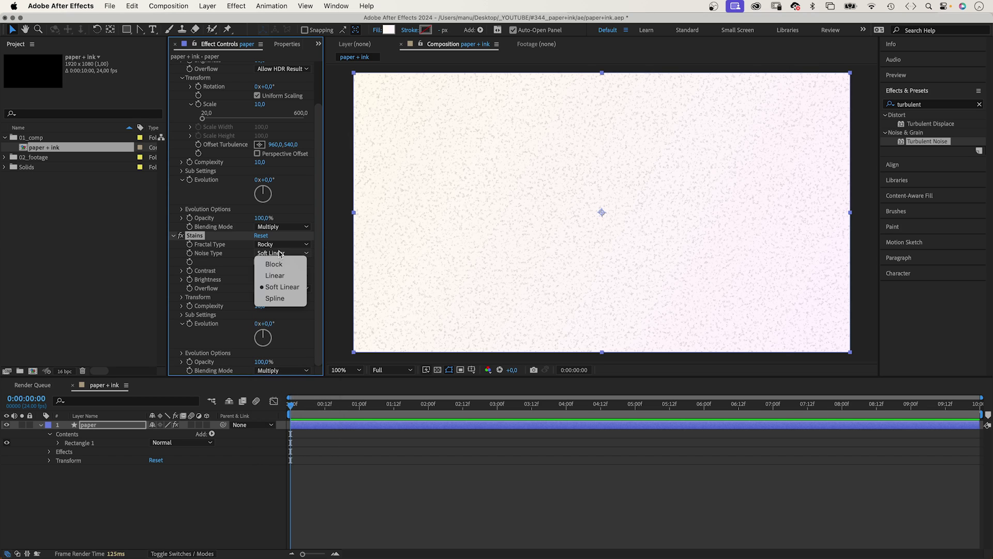
pyautogui.click(271, 276)
pyautogui.click(259, 271)
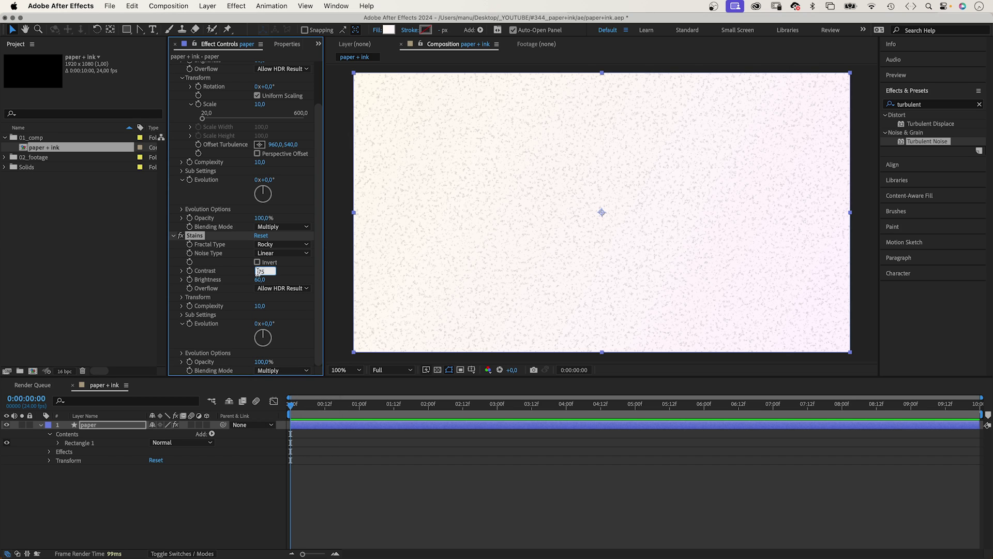
pyautogui.write('800')
pyautogui.press('Tab')
pyautogui.press('Return')
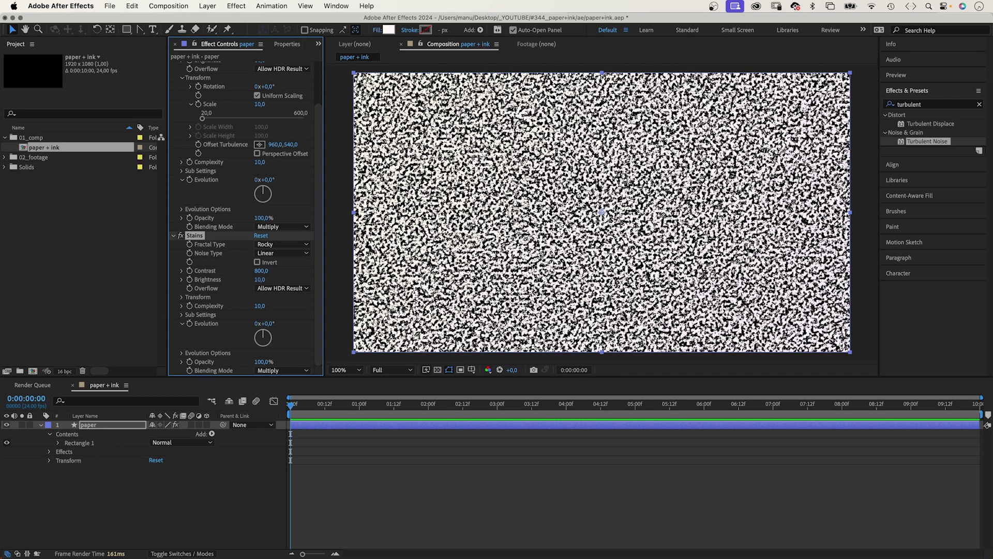
# - Set the Stains scale to 500, complexity to 5 and blending mode to Add
pyautogui.click(181, 297)
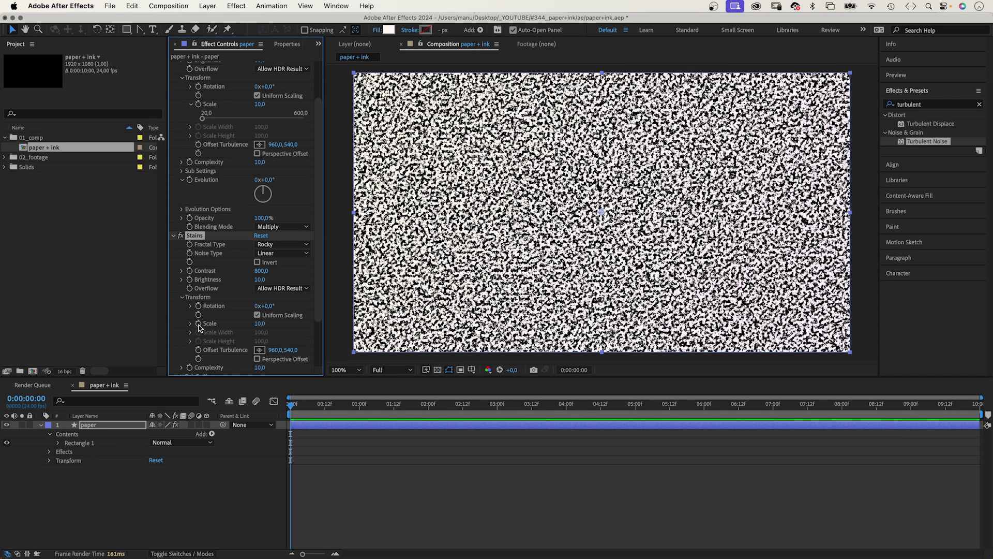
pyautogui.click(261, 323)
pyautogui.write('500')
pyautogui.press('Return')
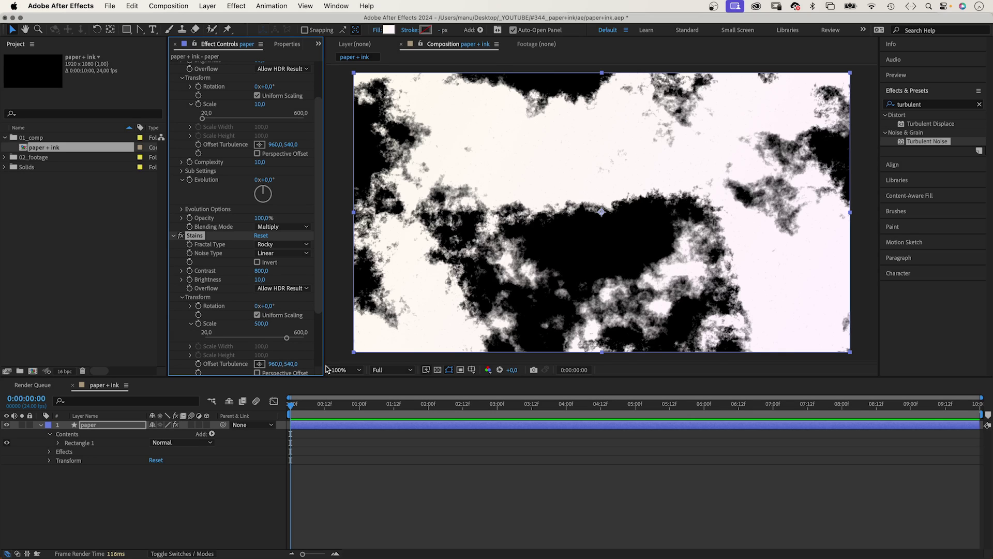
pyautogui.click(182, 297)
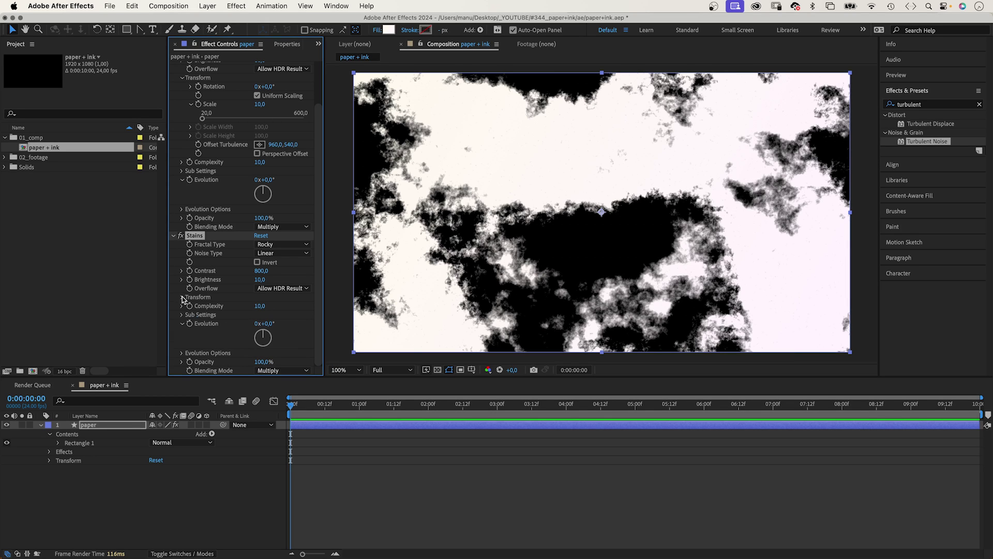
pyautogui.click(259, 306)
pyautogui.write('5')
pyautogui.press('Return')
pyautogui.click(268, 370)
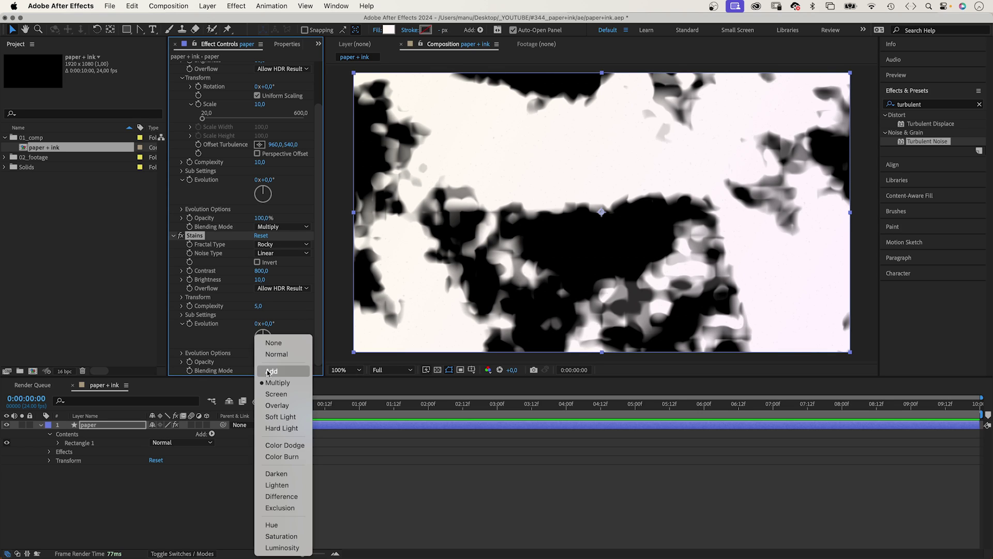
pyautogui.click(268, 370)
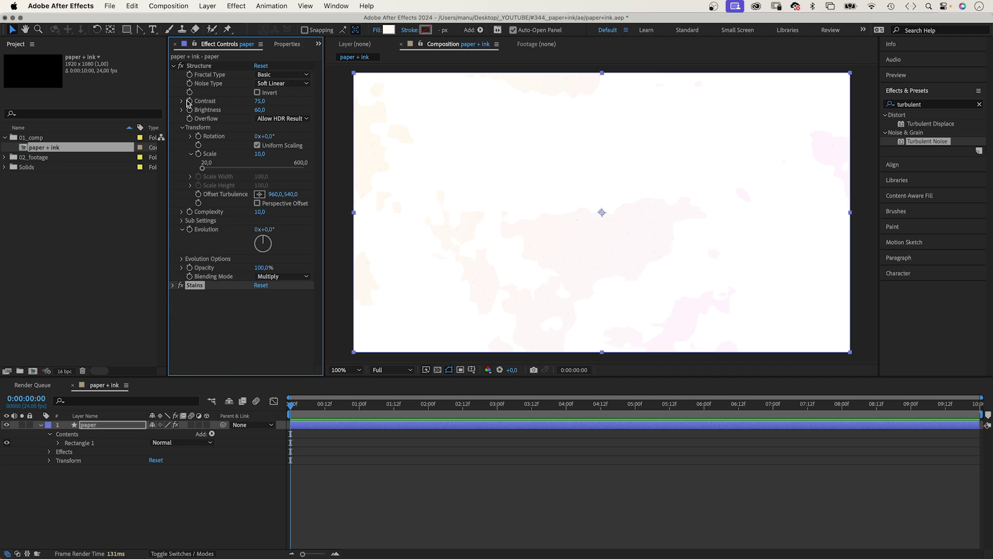
# - Duplicate Structure, move the copy below Stains and name it 'Folds'
pyautogui.click(201, 66)
pyautogui.press('super+d')
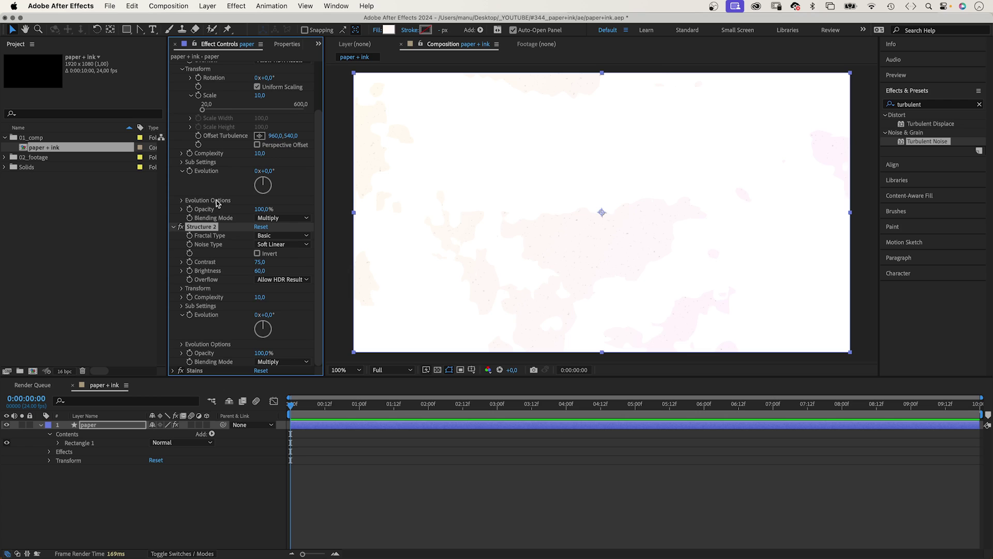
pyautogui.moveTo(204, 228); pyautogui.dragTo(192, 388)
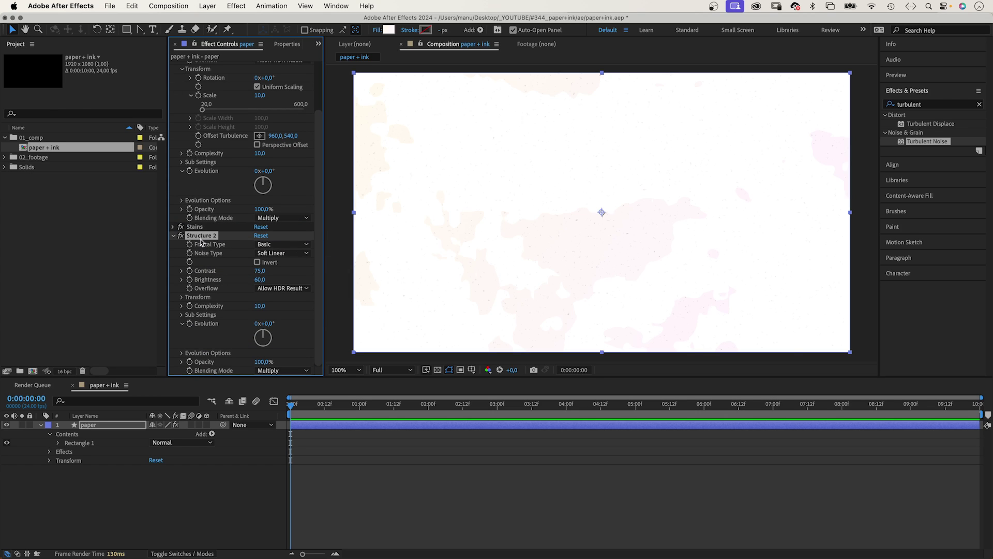
pyautogui.press('Return')
pyautogui.write('Folds')
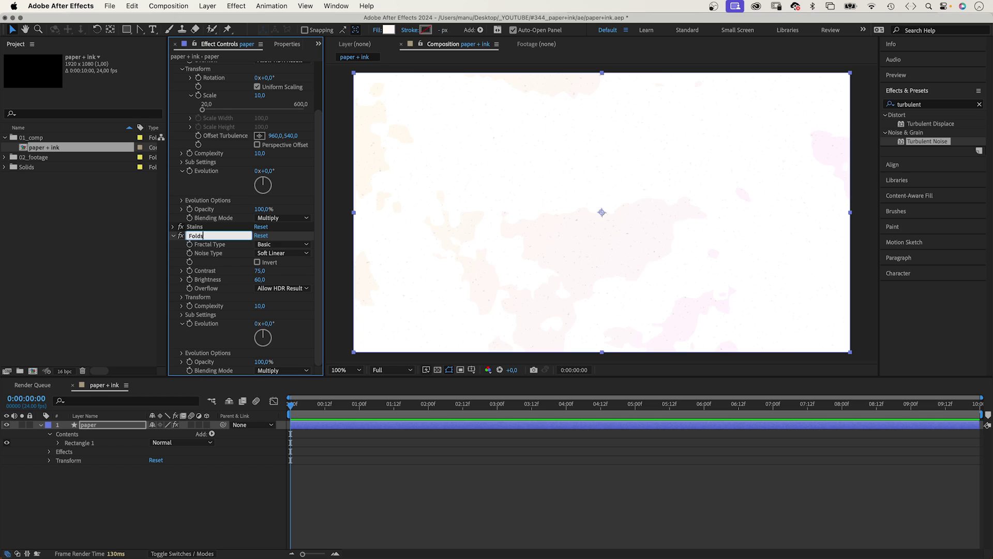
pyautogui.press('Return')
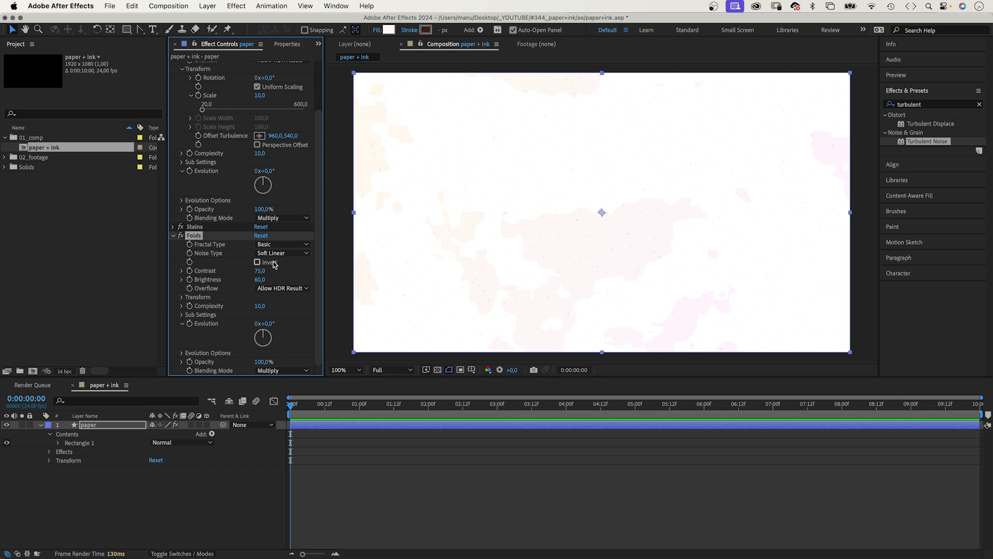
# - Give Folds Block noise, contrast 50 and brightness 45
pyautogui.click(272, 253)
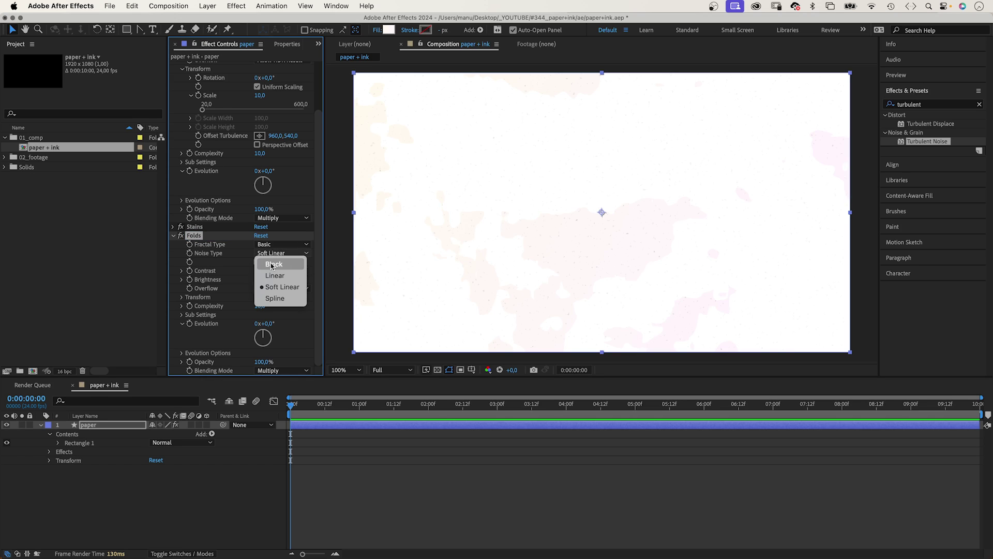
pyautogui.click(272, 264)
pyautogui.click(261, 270)
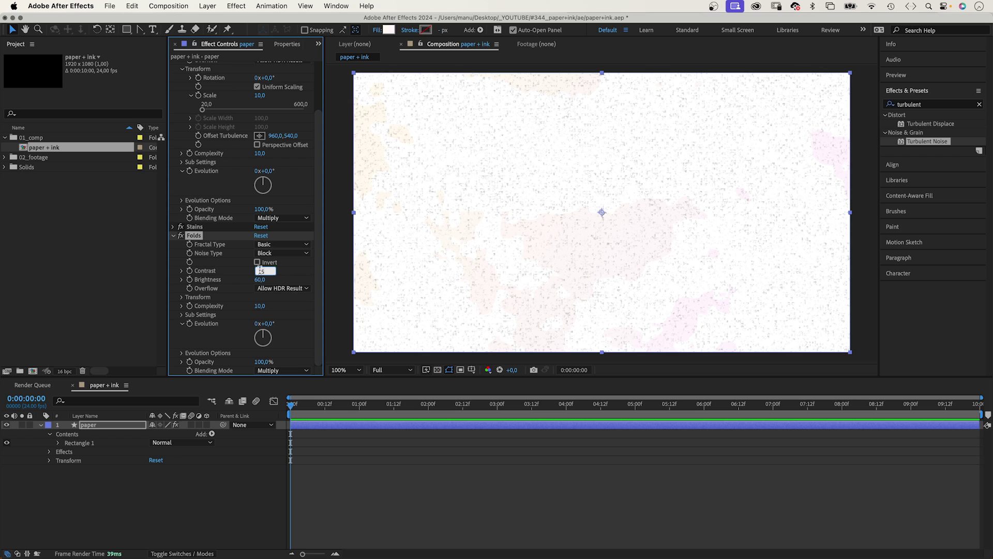
pyautogui.write('5')
pyautogui.press('Tab')
pyautogui.write('45')
pyautogui.press('Return')
# - Set the Folds scale to 1800 and complexity to 1
pyautogui.click(181, 297)
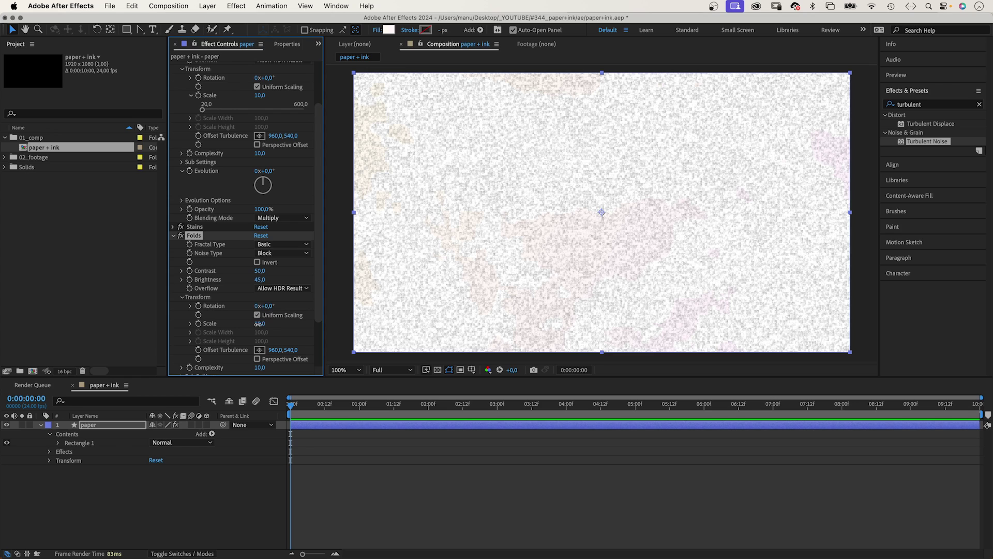
pyautogui.click(258, 324)
pyautogui.write('1800')
pyautogui.press('Return')
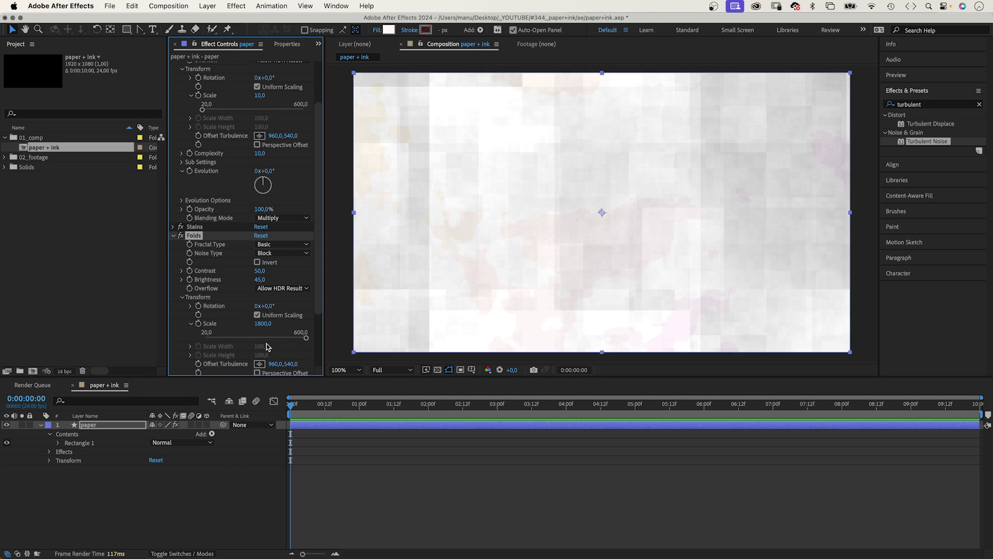
pyautogui.moveTo(315, 312); pyautogui.dragTo(315, 357)
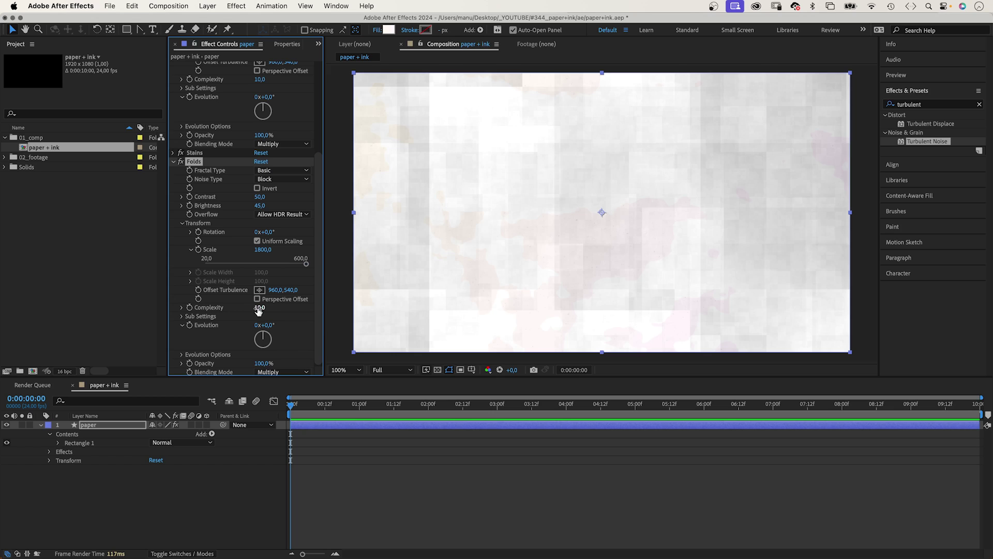
pyautogui.write('1')
pyautogui.press('Return')
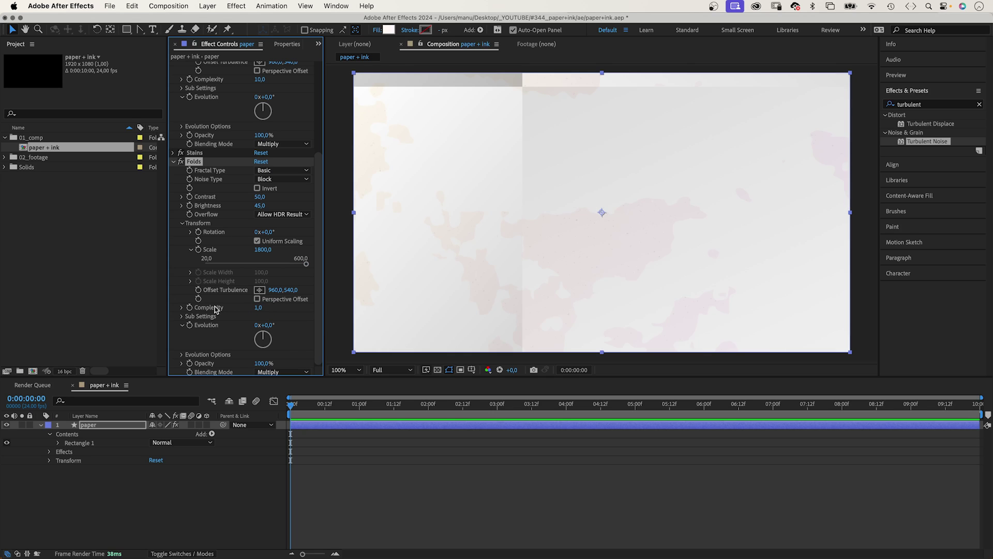
# - Shift the Folds pattern offset and keep its rotation at 0°
pyautogui.moveTo(290, 290); pyautogui.dragTo(682, 246)
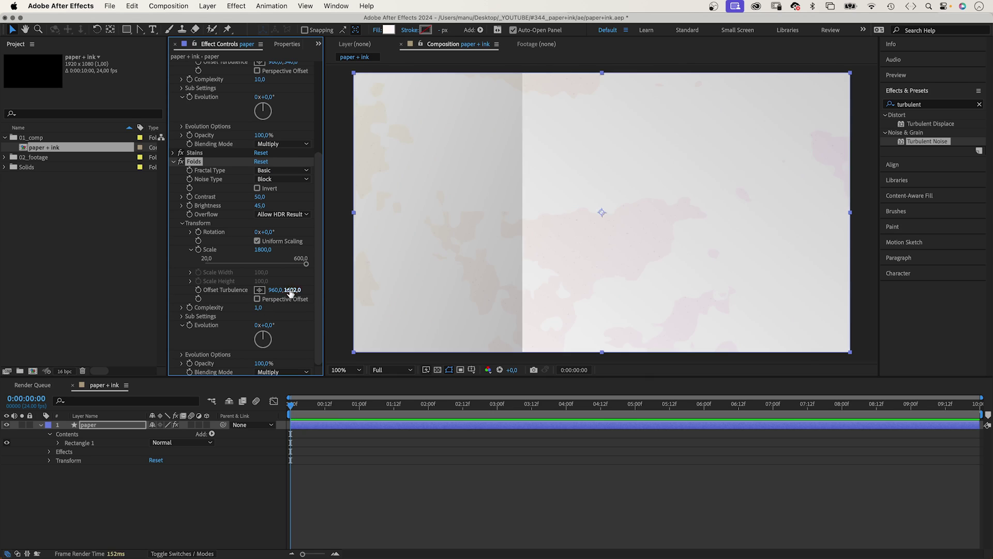
pyautogui.moveTo(274, 289); pyautogui.dragTo(698, 258)
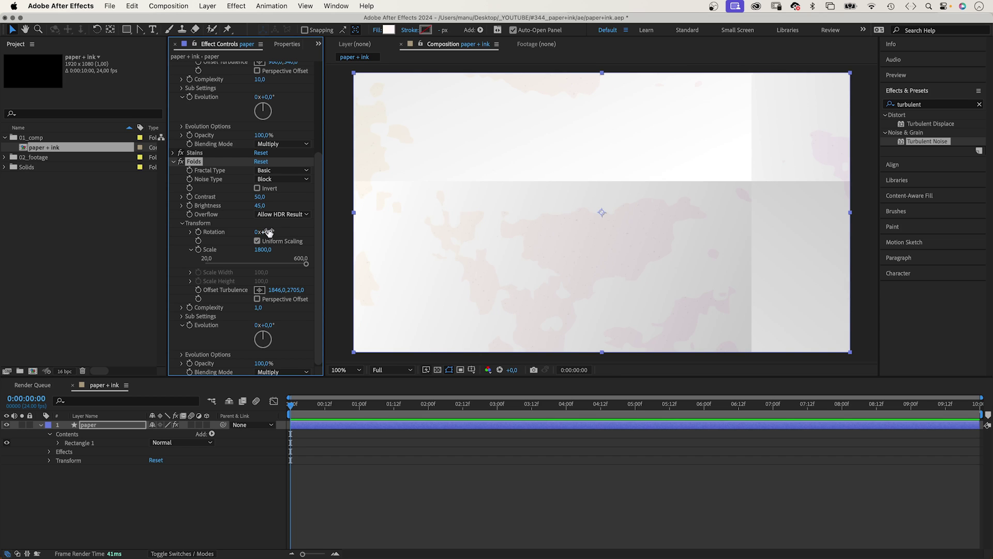
pyautogui.moveTo(266, 232); pyautogui.dragTo(278, 230)
pyautogui.click(264, 231)
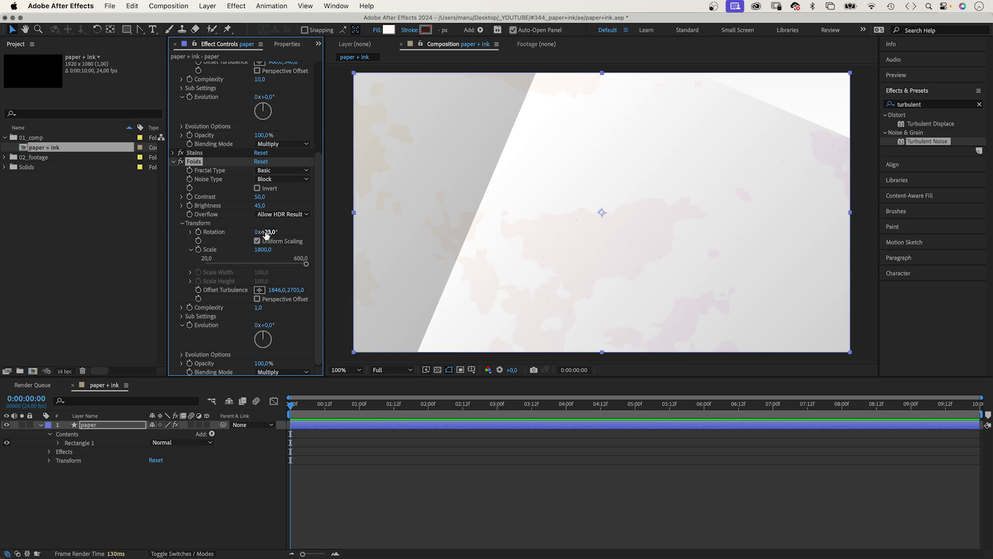
pyautogui.write('0')
pyautogui.press('Return')
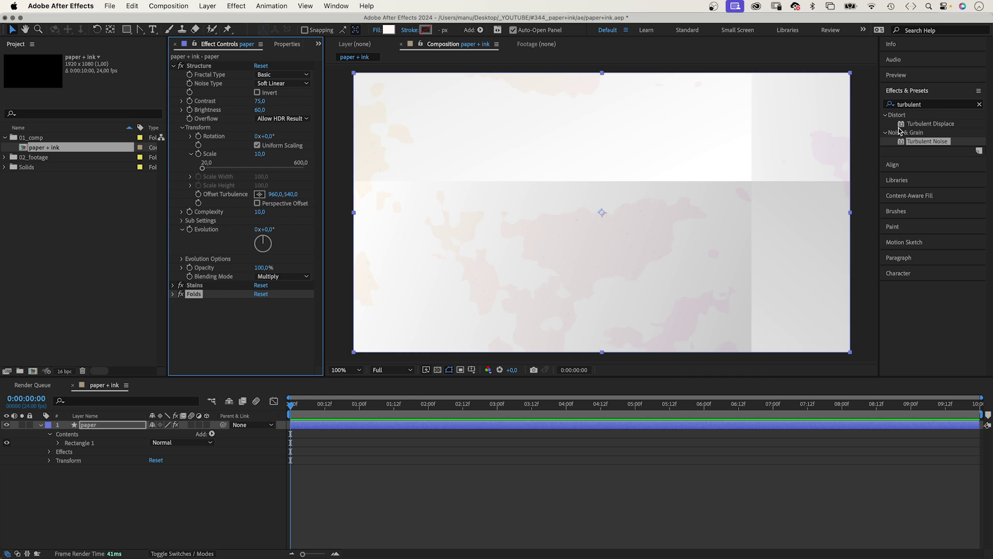
# - Add Turbulent Displace with amount 4, size 80, complexity 10 and High antialiasing
pyautogui.moveTo(901, 127); pyautogui.dragTo(196, 336)
pyautogui.click(260, 279)
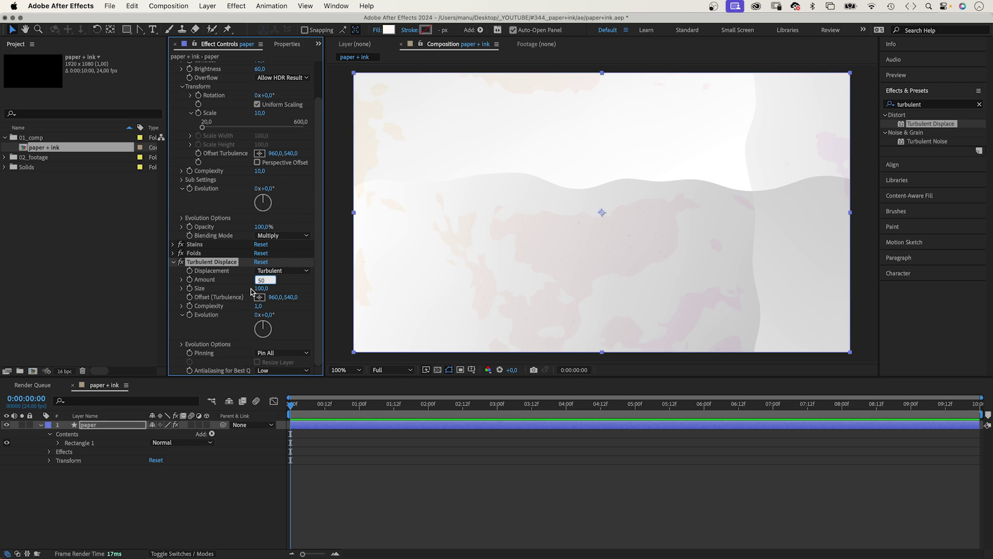
pyautogui.write('4')
pyautogui.press('Tab')
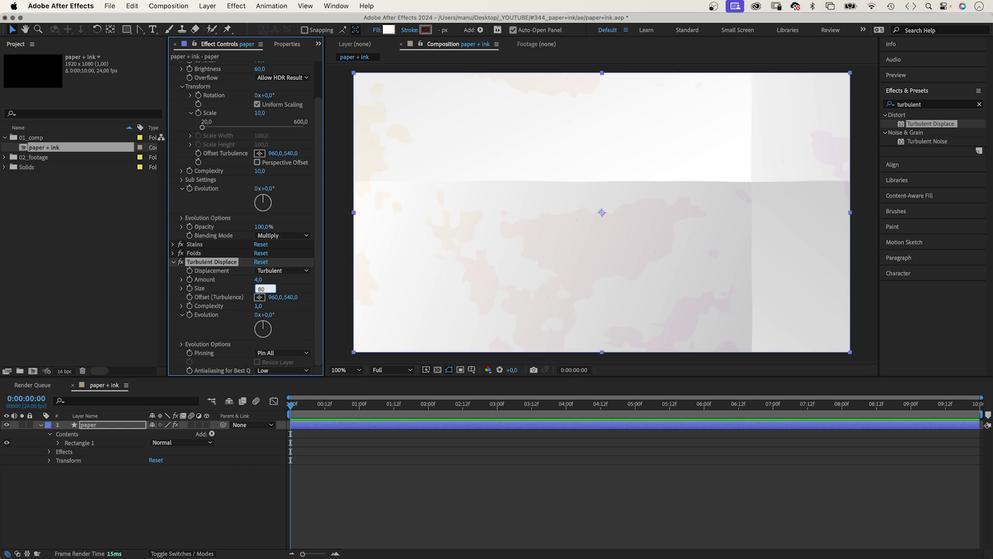
pyautogui.press('Return')
pyautogui.click(258, 306)
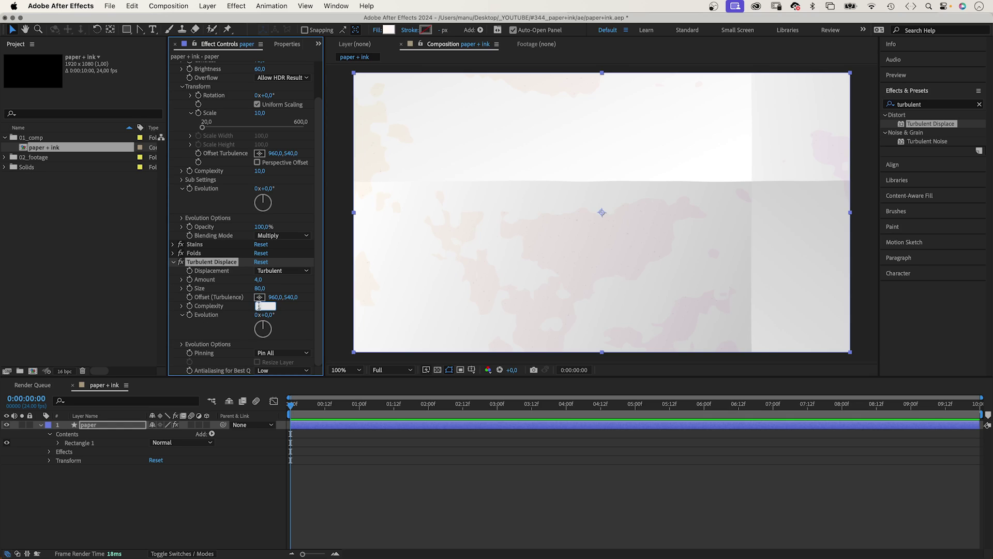
pyautogui.write('0')
pyautogui.press('Return')
pyautogui.click(282, 371)
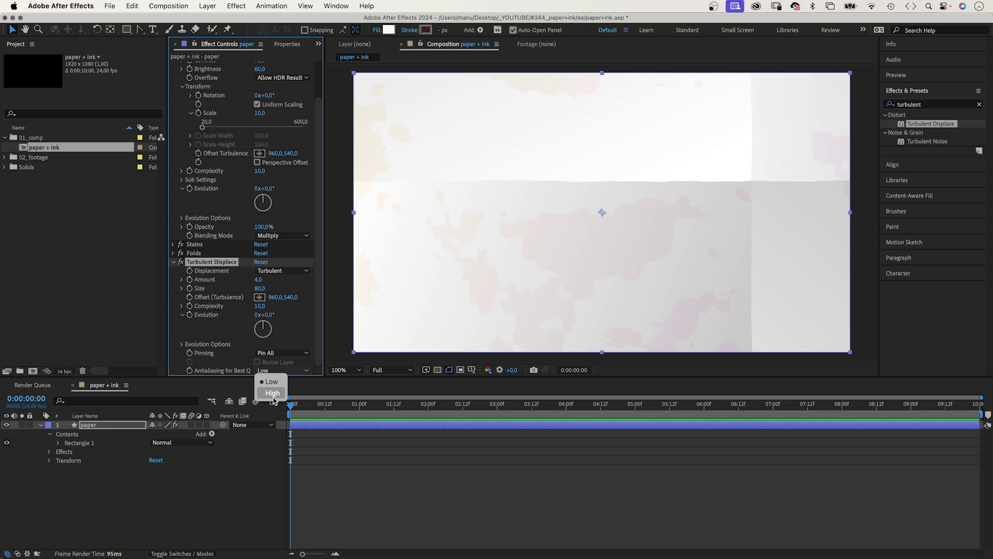
pyautogui.click(272, 394)
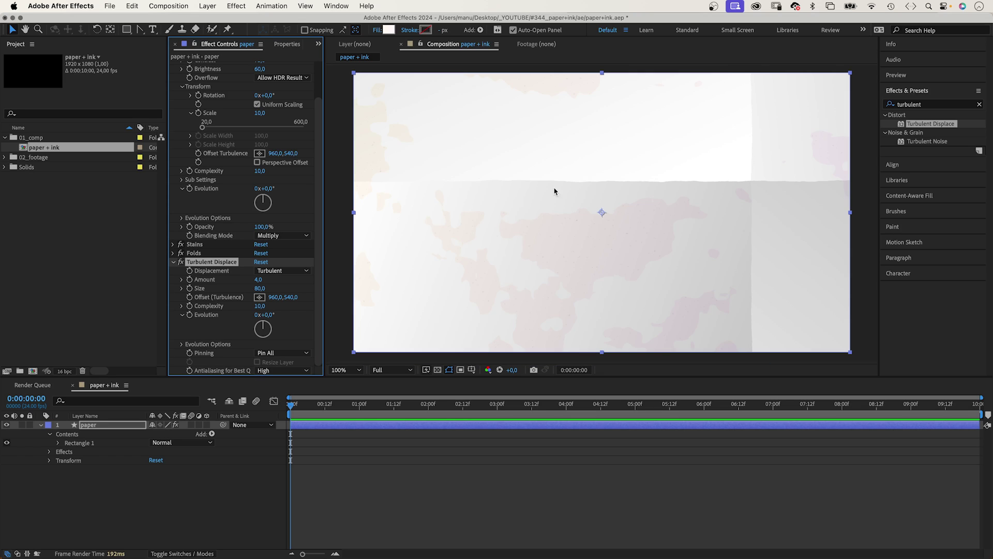
# - Add a Noise effect with Amount of Noise at 5%
pyautogui.click(939, 104)
pyautogui.write('noise')
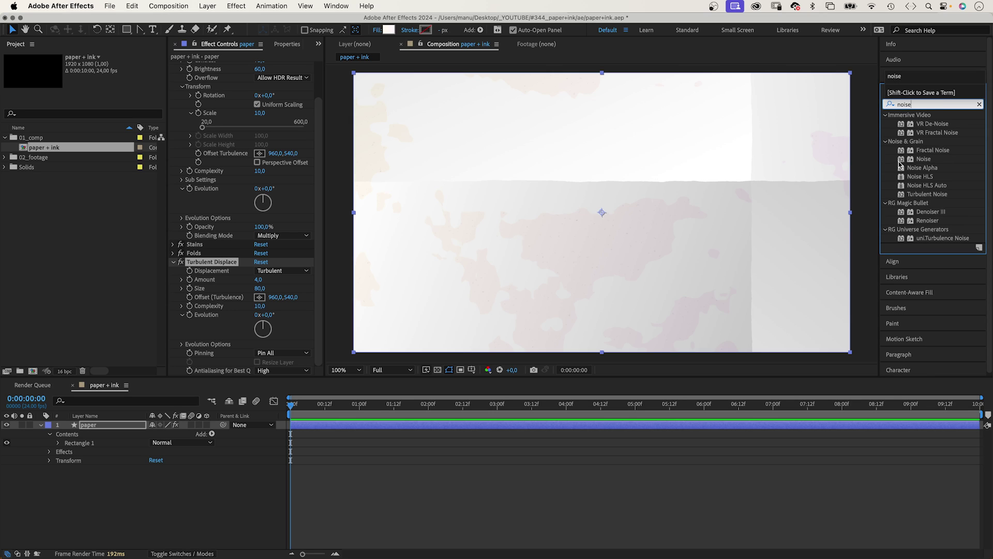
pyautogui.moveTo(901, 160); pyautogui.dragTo(848, 182)
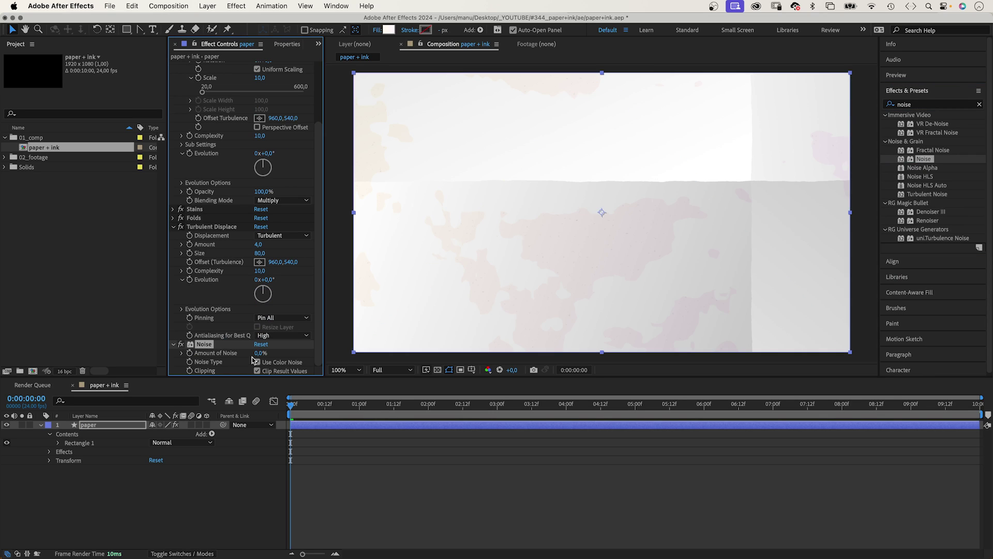
pyautogui.click(259, 352)
pyautogui.write('5')
pyautogui.press('Return')
# - Select all five paper effects and save them as an animation preset named 'paper'
pyautogui.click(174, 226)
pyautogui.click(173, 66)
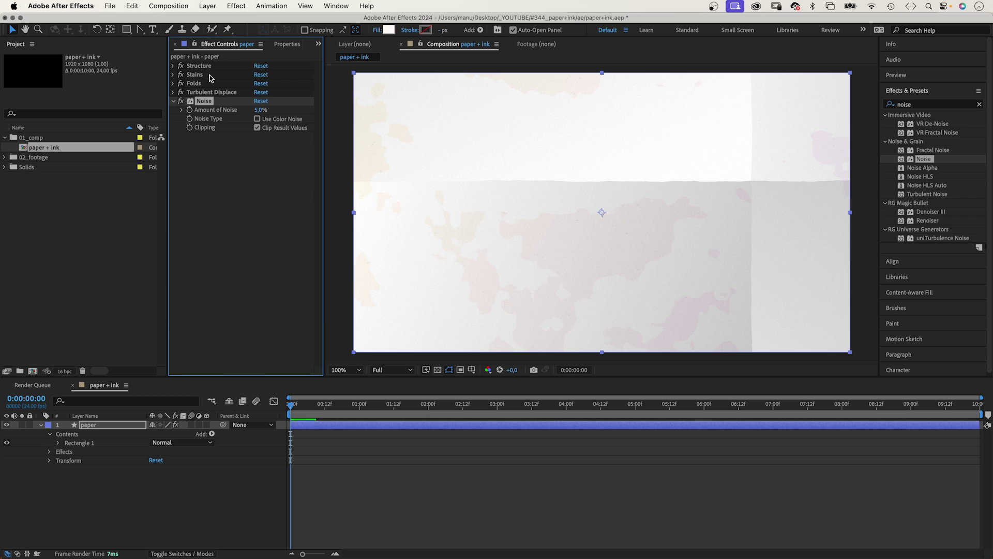
pyautogui.click(200, 67)
pyautogui.keyDown('shift'); pyautogui.click(199, 102); pyautogui.keyUp('shift')
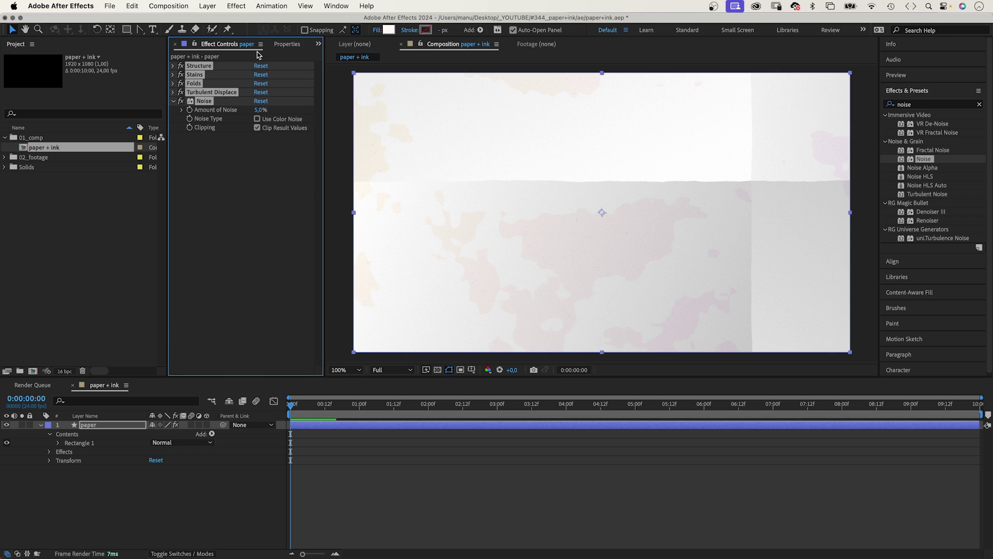
pyautogui.click(282, 6)
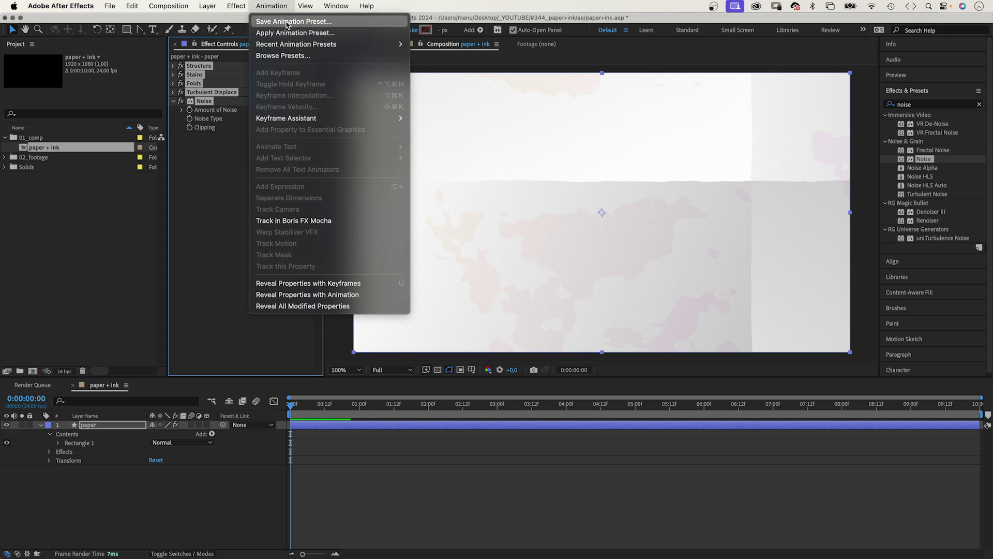
pyautogui.click(286, 23)
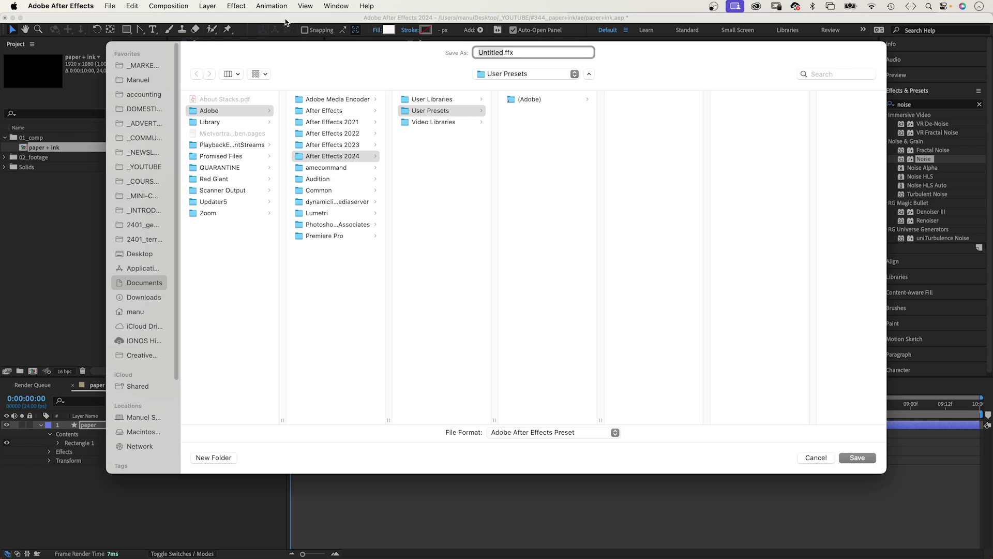
pyautogui.write('paper')
pyautogui.press('Return')
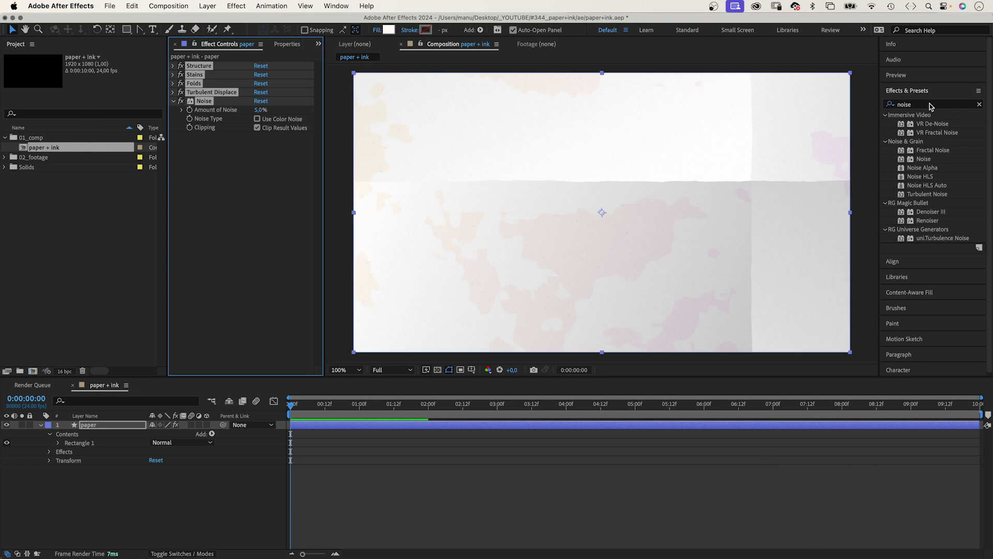
# - Search Effects & Presets for 'pape' to find the new preset
pyautogui.click(981, 105)
pyautogui.click(931, 105)
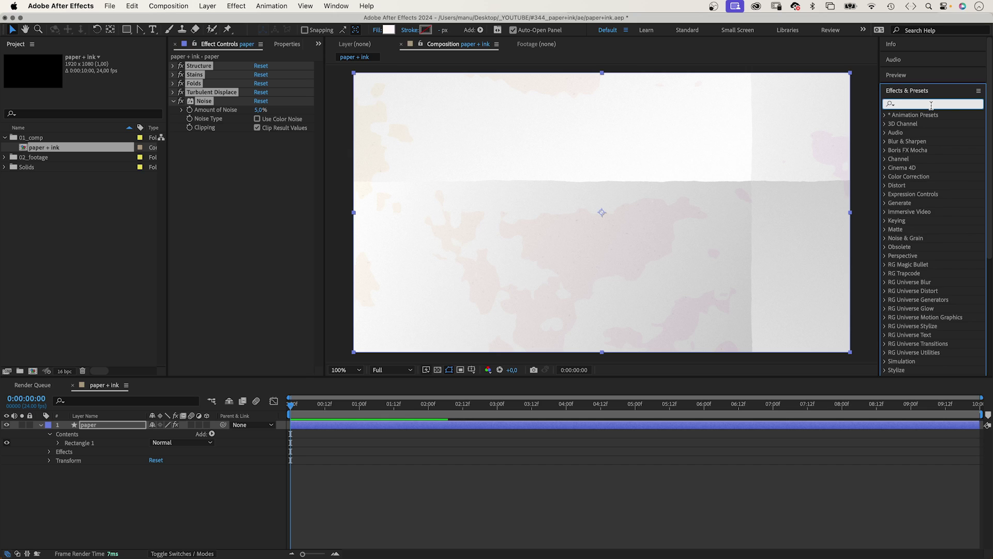
pyautogui.write('pape')
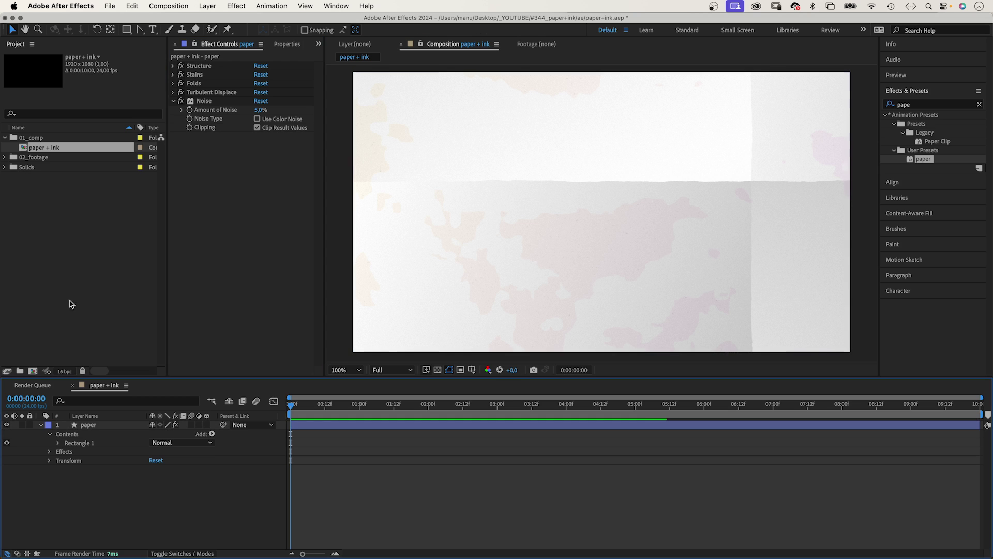
# - Draw a horizontal line across the upper part of the paper with the Pen tool
pyautogui.moveTo(140, 29); pyautogui.dragTo(171, 39)
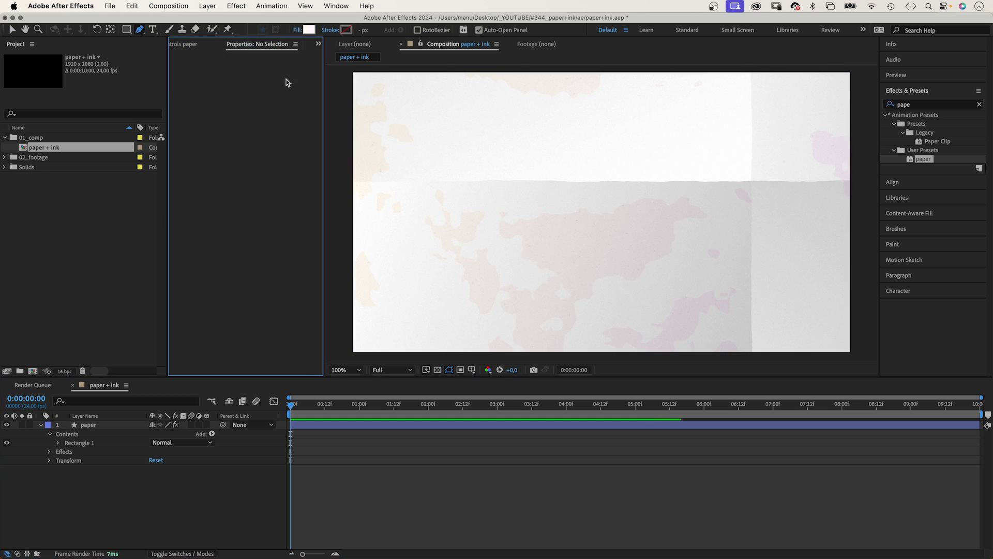
pyautogui.click(373, 117)
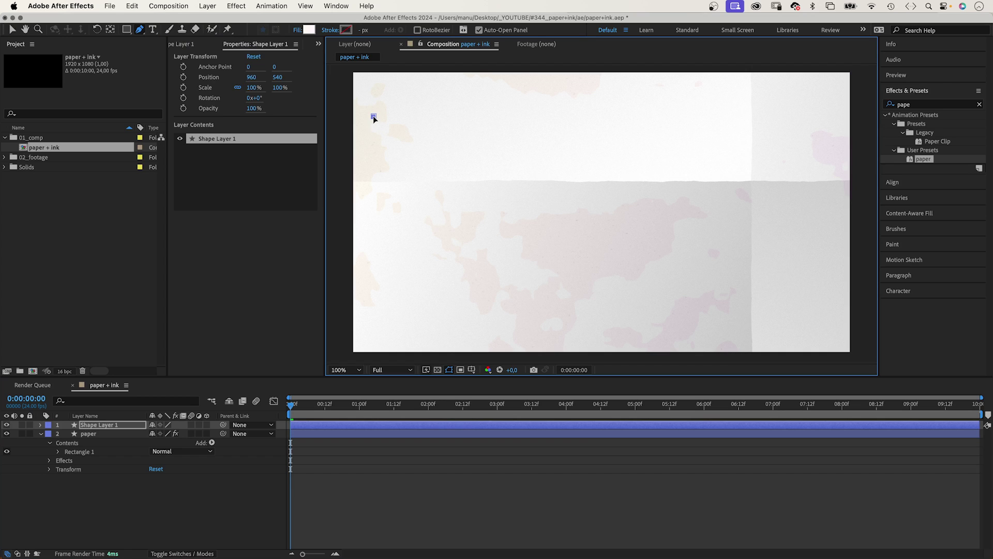
pyautogui.keyDown('shift'); pyautogui.click(734, 124); pyautogui.keyUp('shift')
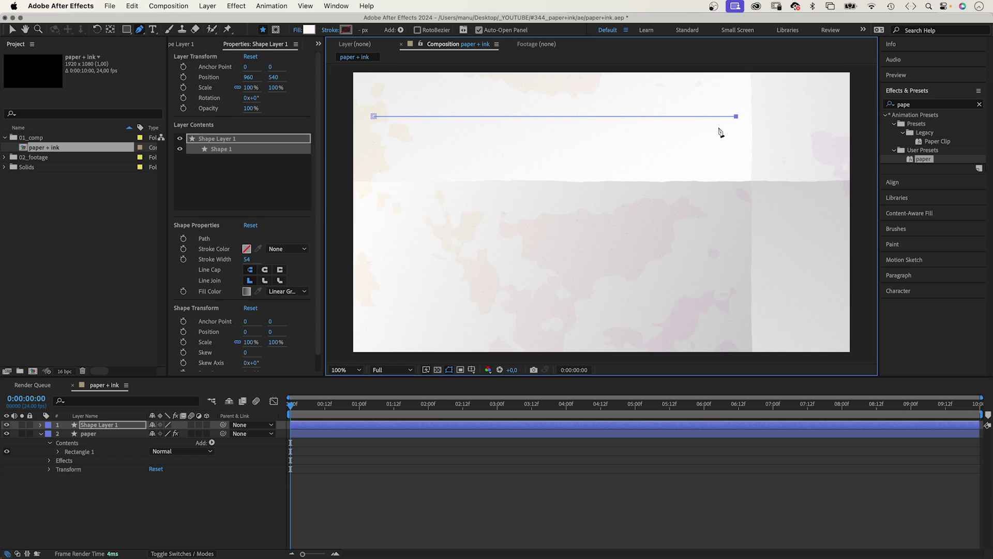
pyautogui.press('v')
# - Give the line no fill and a 3 px cyan 00FFFF stroke
pyautogui.click(377, 30)
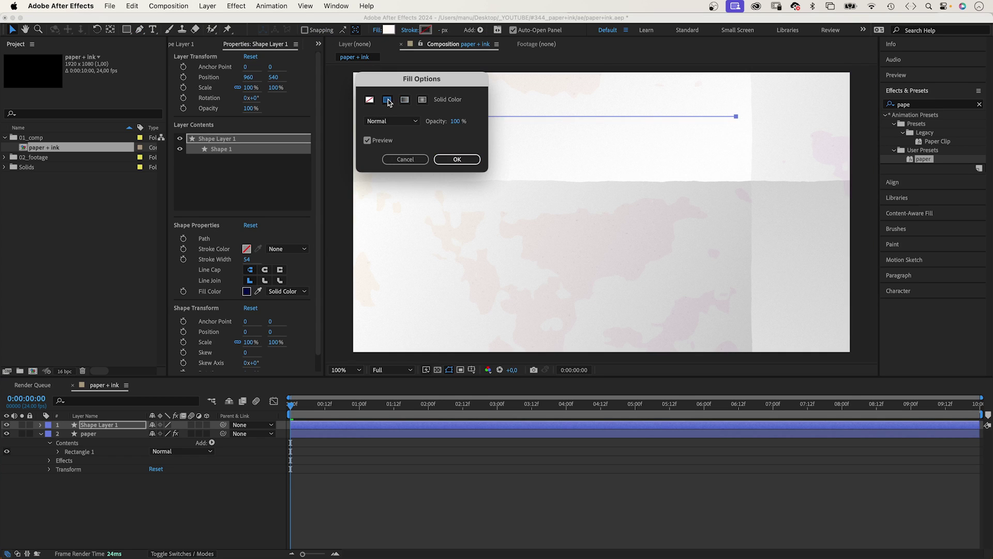
pyautogui.click(369, 100)
pyautogui.click(456, 159)
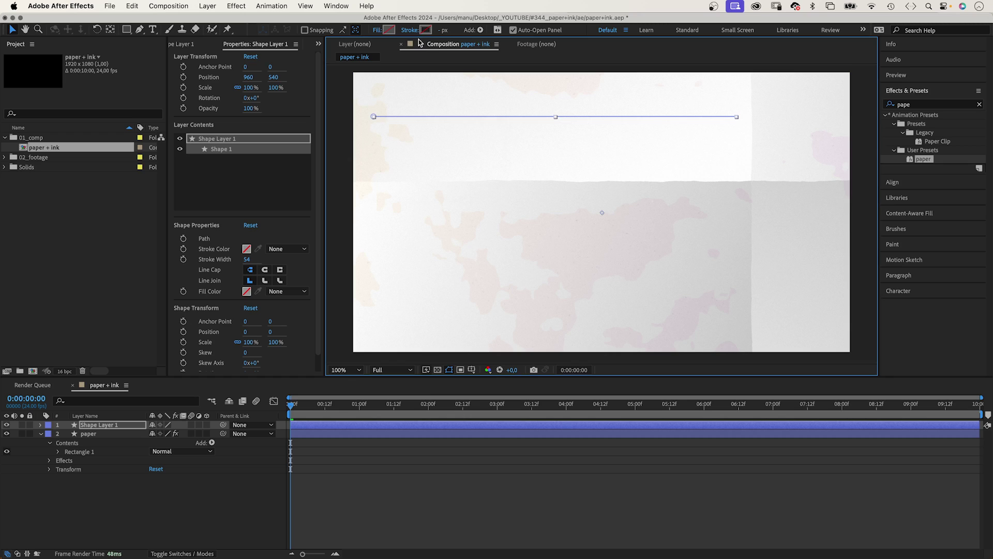
pyautogui.click(442, 30)
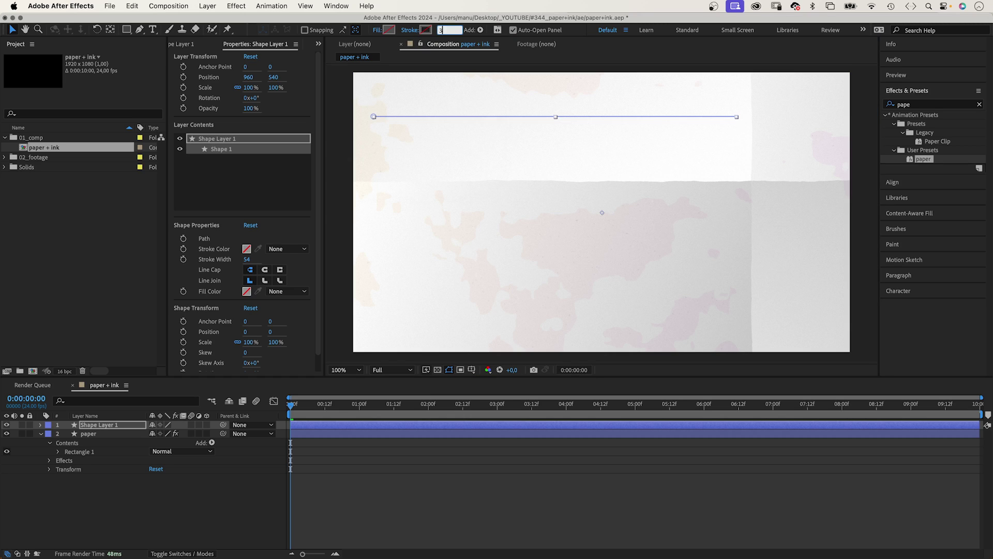
pyautogui.write('3')
pyautogui.press('Return')
pyautogui.click(426, 30)
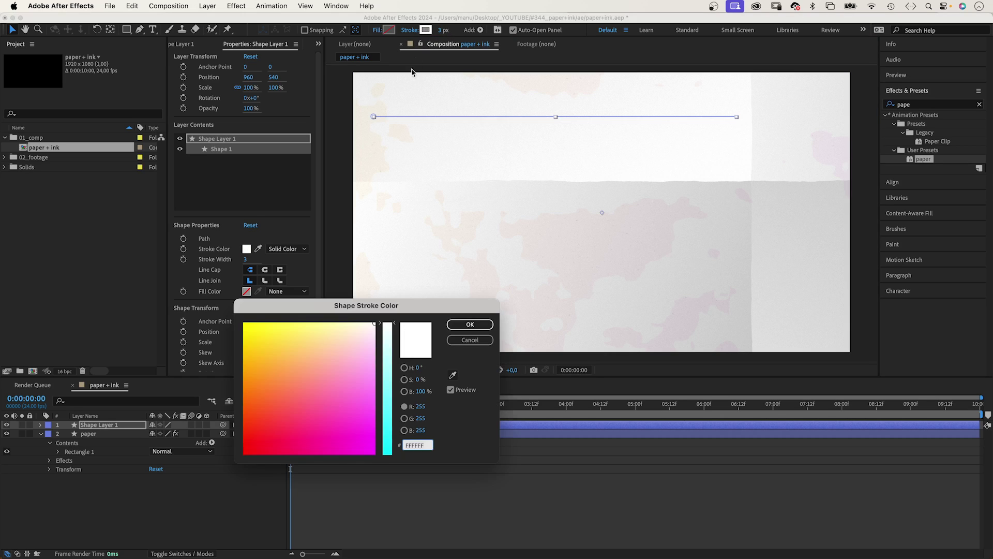
pyautogui.moveTo(387, 367); pyautogui.dragTo(377, 506)
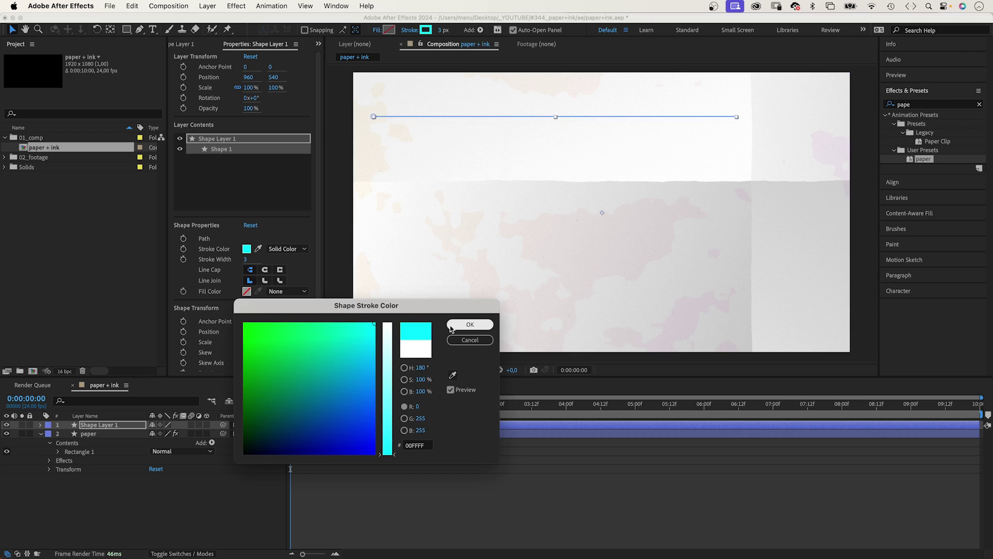
pyautogui.click(470, 324)
# - Rename the new shape layer 'lines'
pyautogui.click(110, 508)
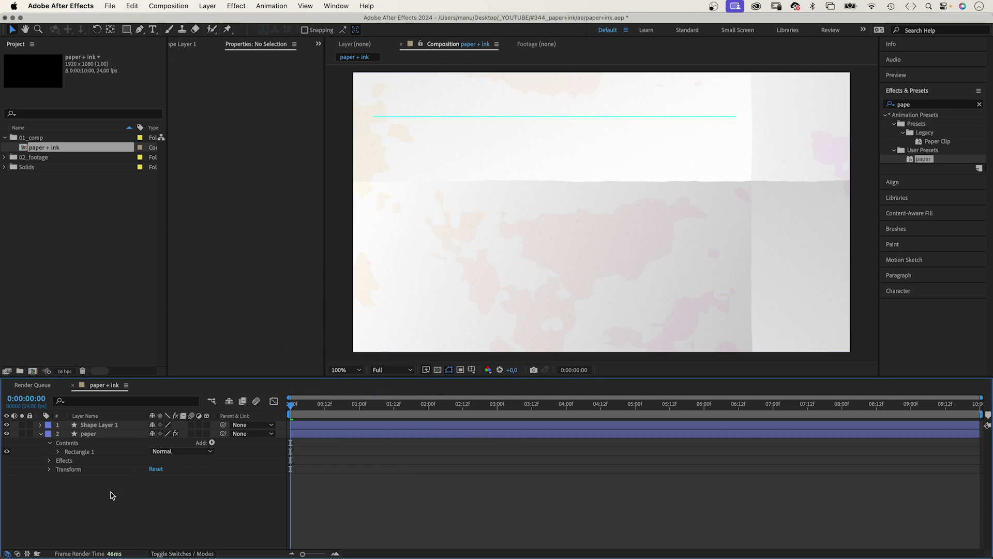
pyautogui.click(99, 426)
pyautogui.press('Return')
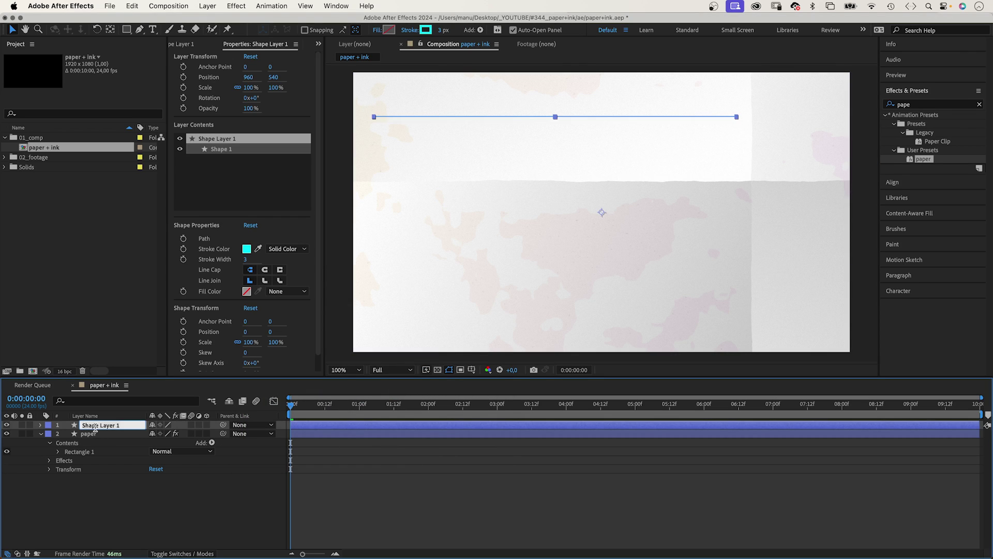
pyautogui.write('lines')
pyautogui.press('Return')
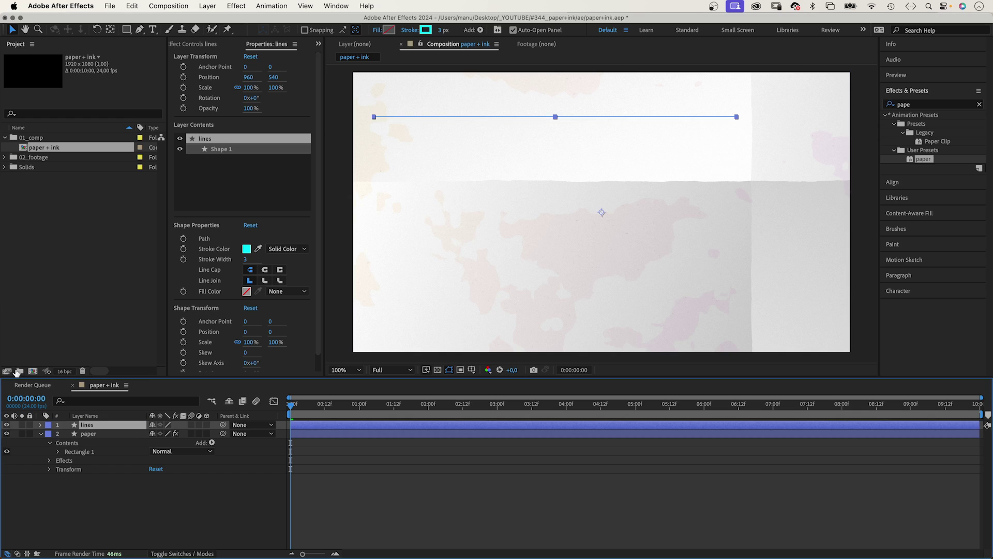
# - Add a Repeater to the lines layer's contents
pyautogui.click(41, 425)
pyautogui.click(50, 434)
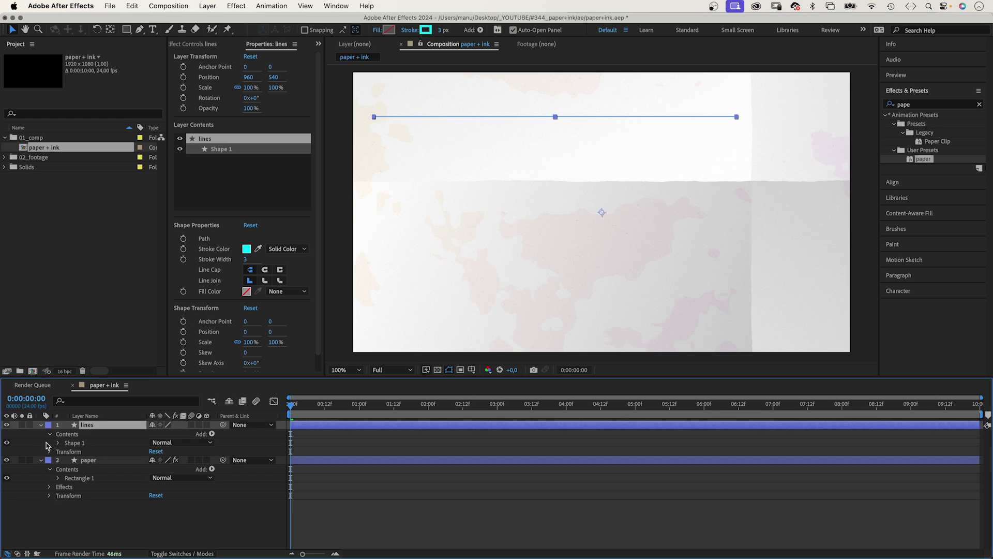
pyautogui.click(211, 434)
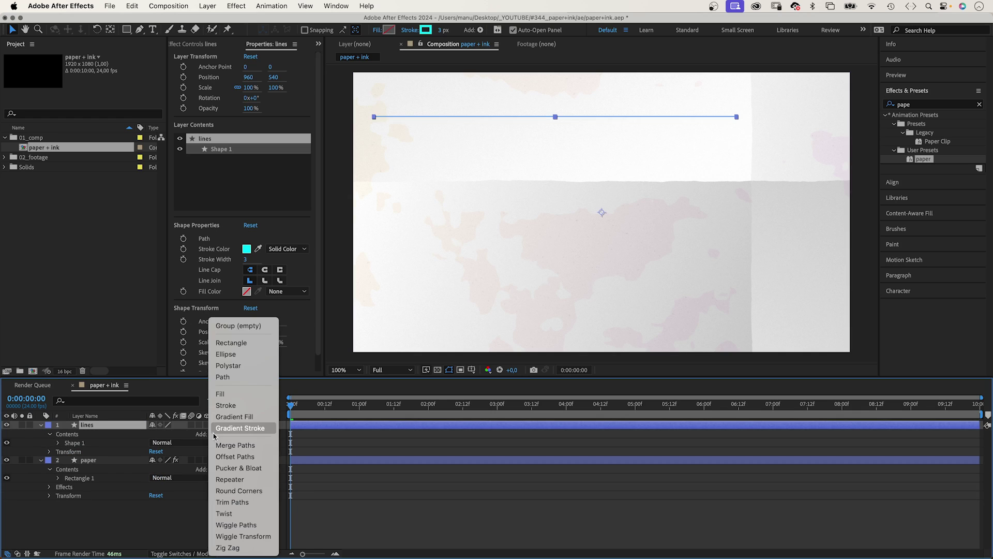
pyautogui.click(222, 479)
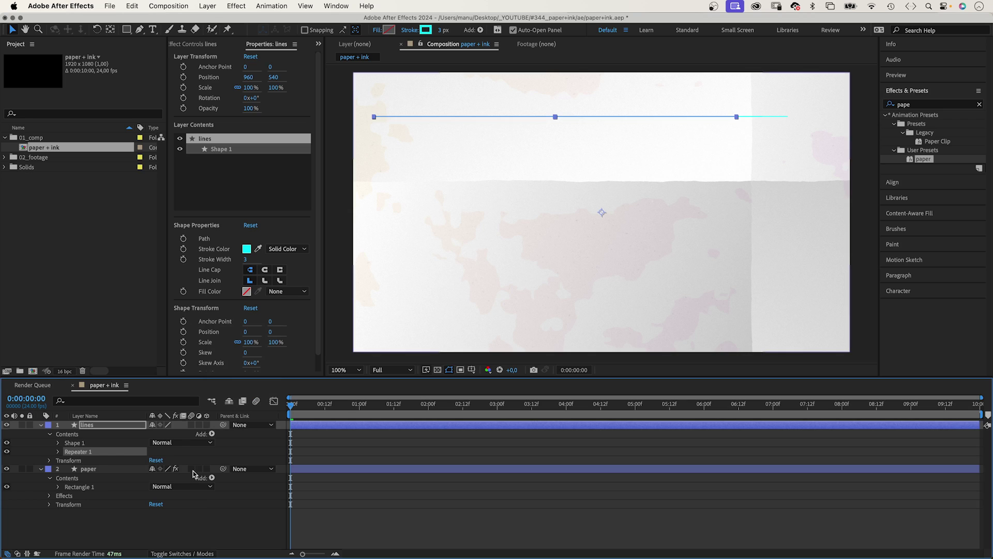
pyautogui.click(58, 452)
pyautogui.click(66, 486)
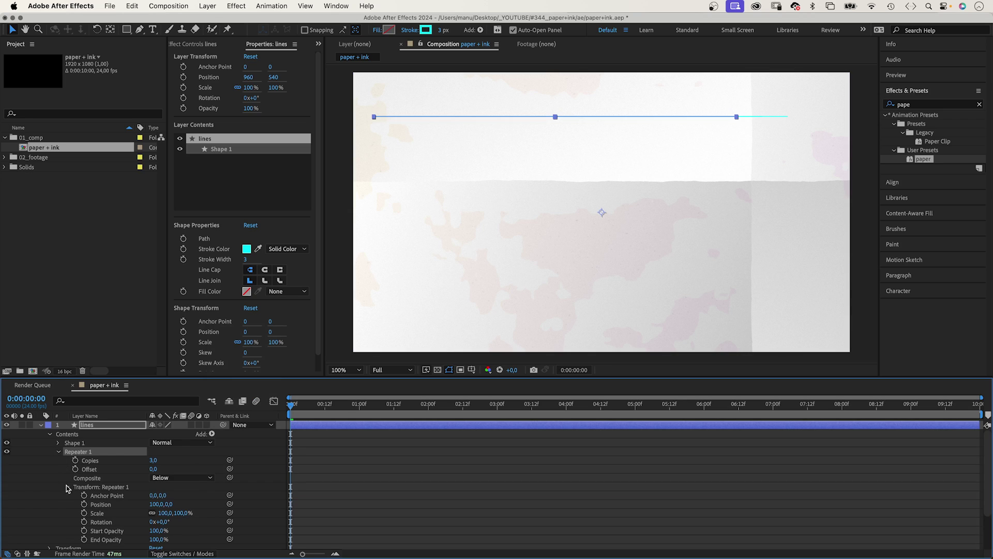
# - Set the Repeater's Transform Position to 0,139 and Copies to 28
pyautogui.click(154, 504)
pyautogui.write('0')
pyautogui.press('Tab')
pyautogui.write('75')
pyautogui.press('Return')
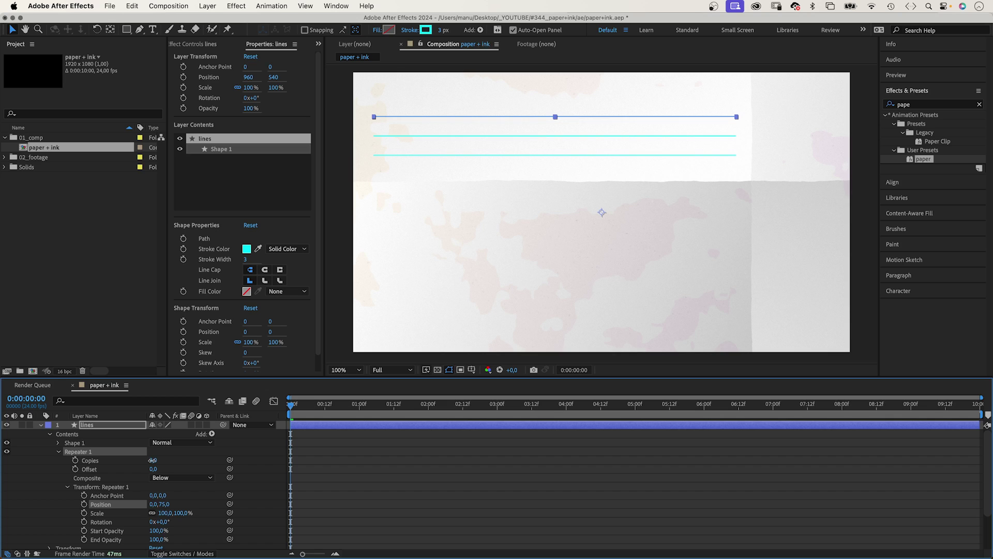
pyautogui.moveTo(152, 460); pyautogui.dragTo(161, 458)
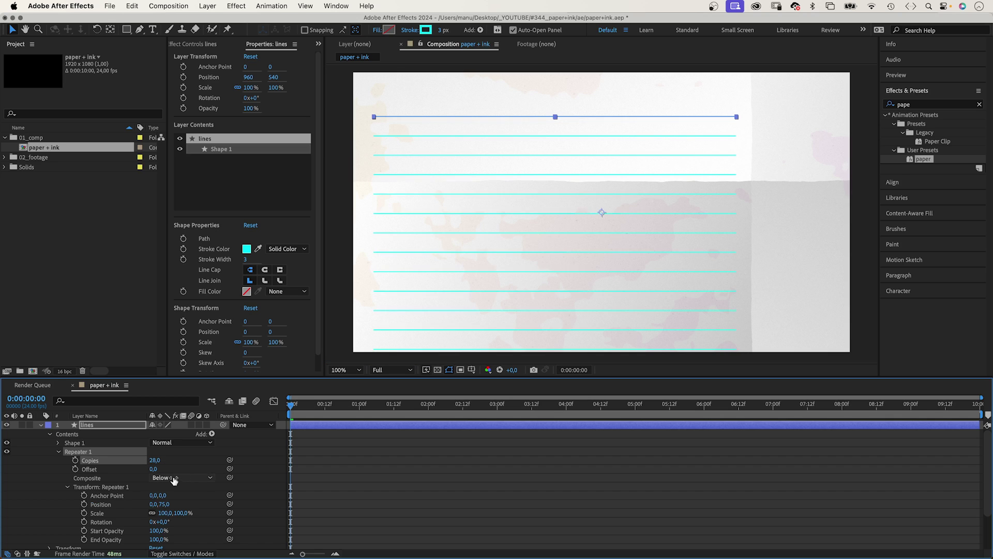
pyautogui.moveTo(163, 503); pyautogui.dragTo(200, 498)
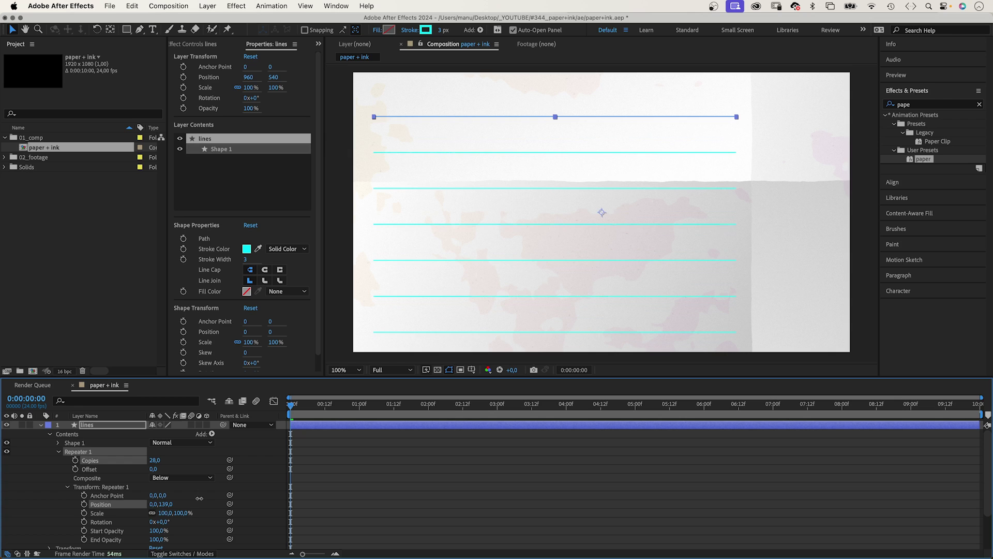
# - Recolour the line stroke to the deeper cyan 00CDEC
pyautogui.click(425, 29)
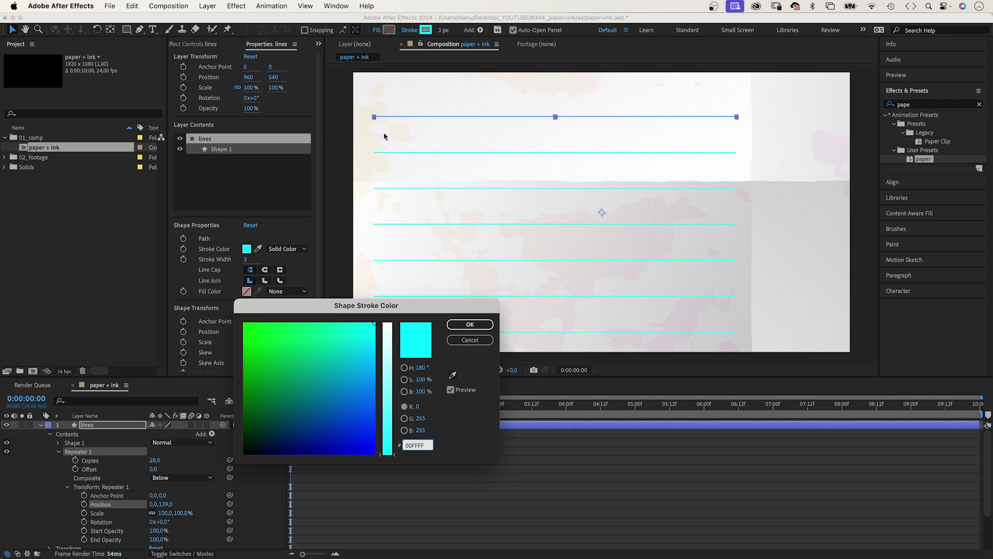
pyautogui.moveTo(337, 373); pyautogui.dragTo(365, 348)
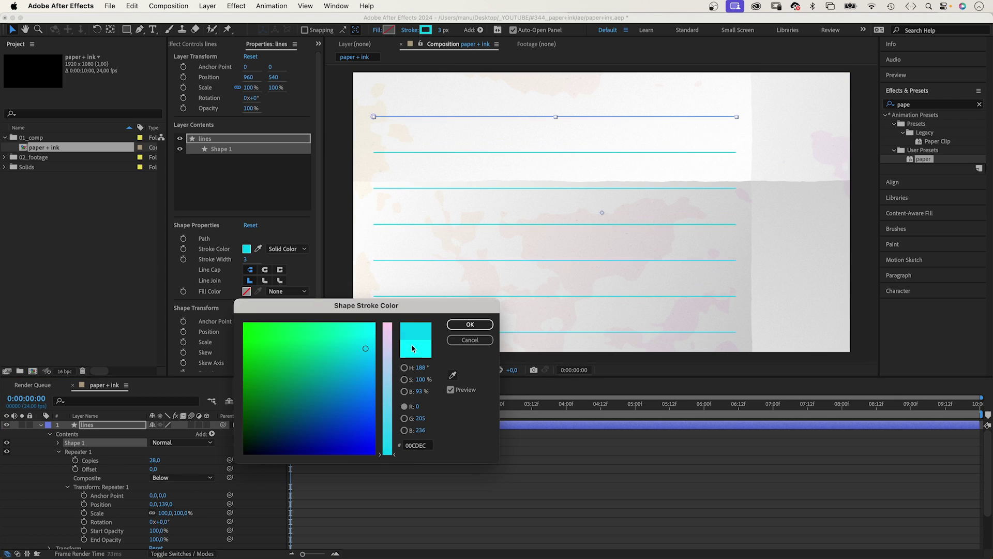
pyautogui.click(469, 324)
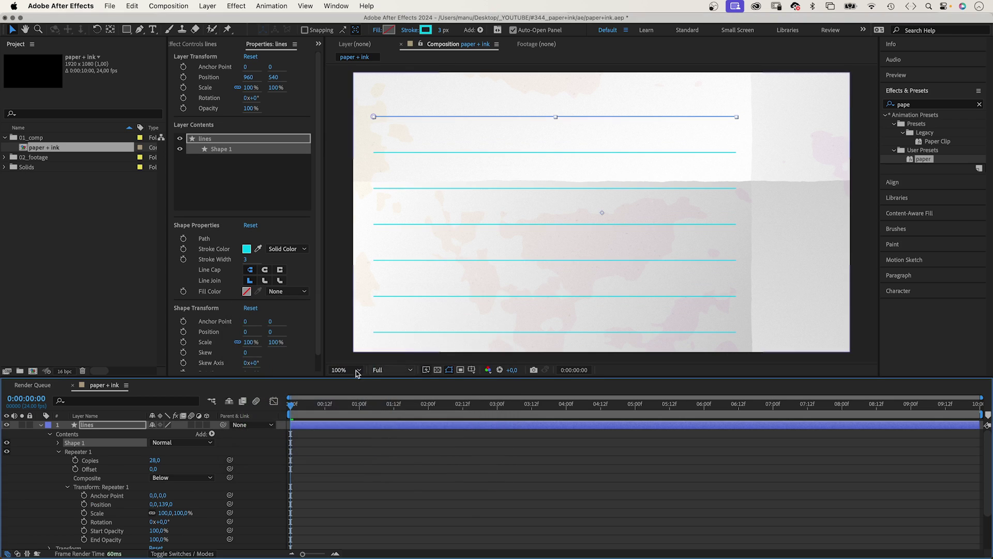
# - Copy the paper layer's Turbulent Displace onto the lines layer and adjust its Amount
pyautogui.click(41, 425)
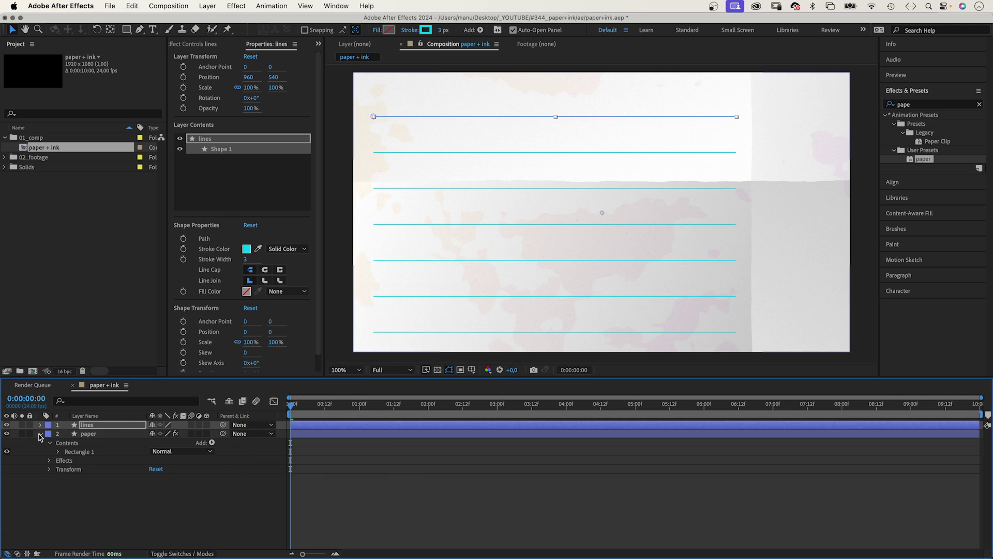
pyautogui.click(87, 437)
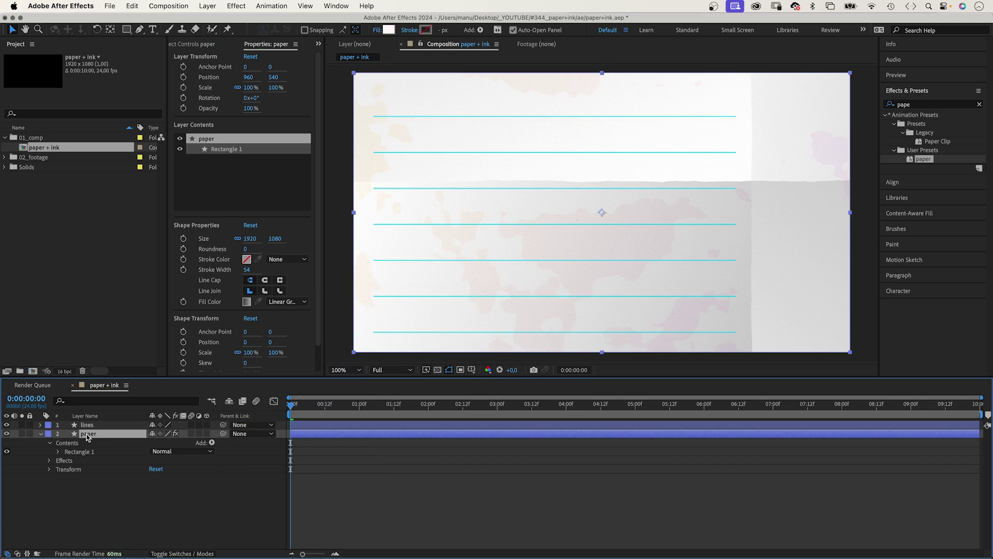
pyautogui.click(191, 45)
pyautogui.click(226, 93)
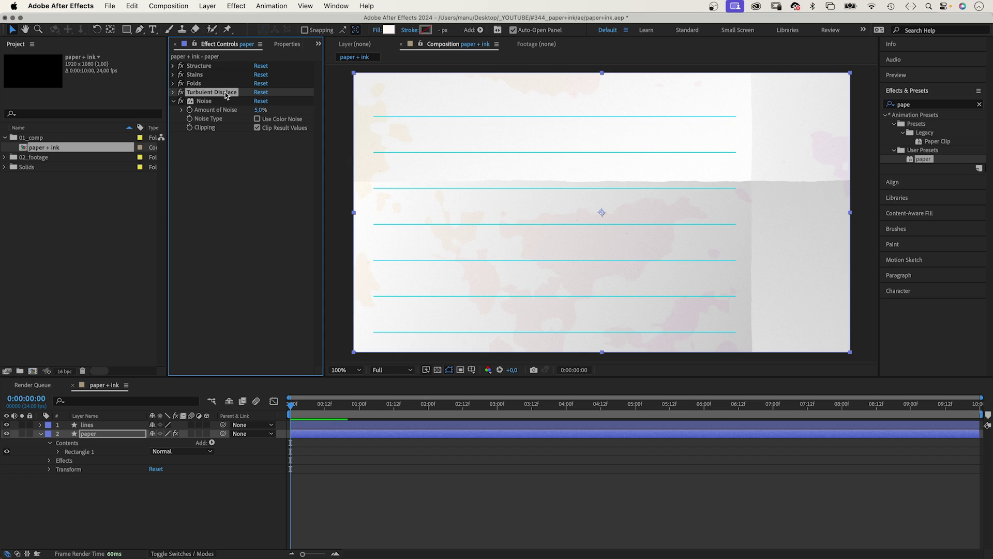
pyautogui.click(86, 424)
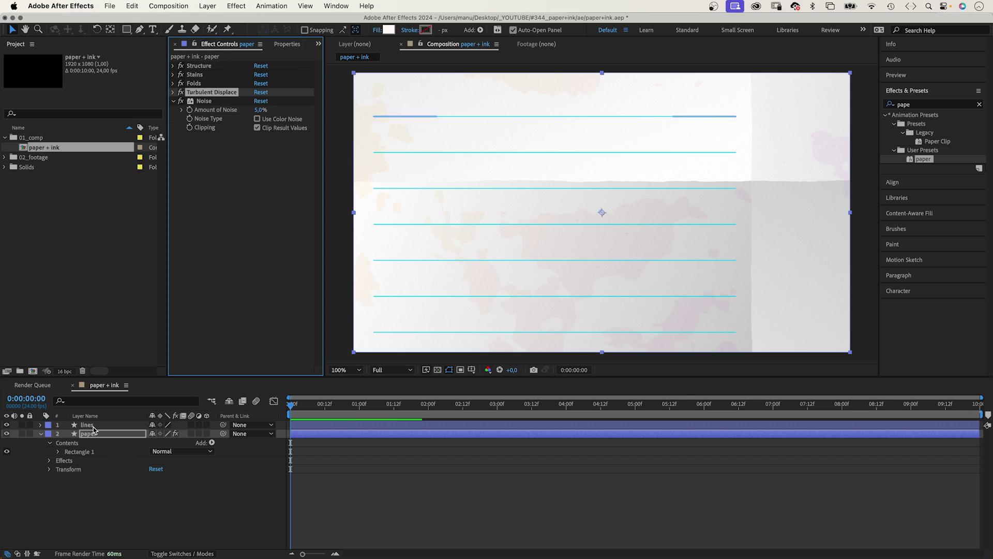
pyautogui.press('super+v')
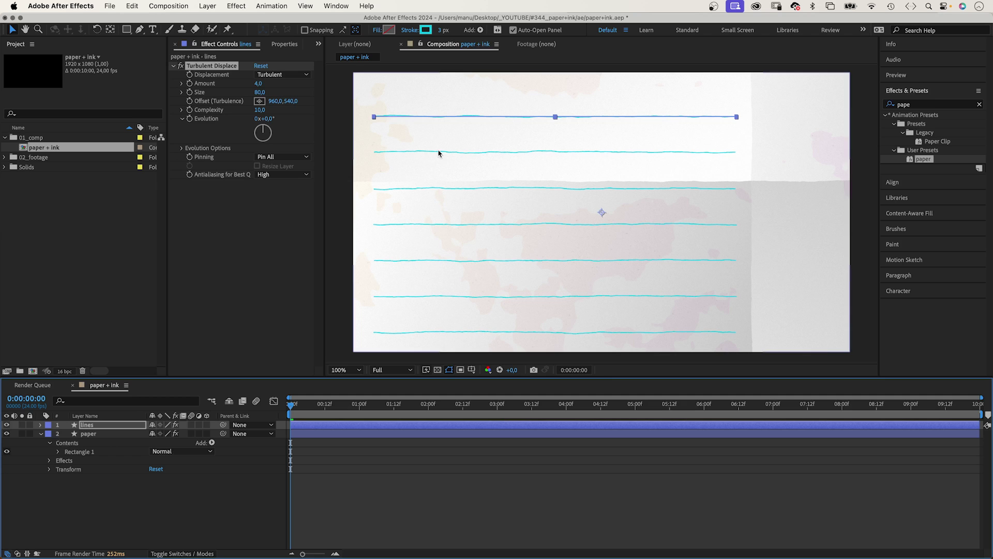
pyautogui.click(258, 84)
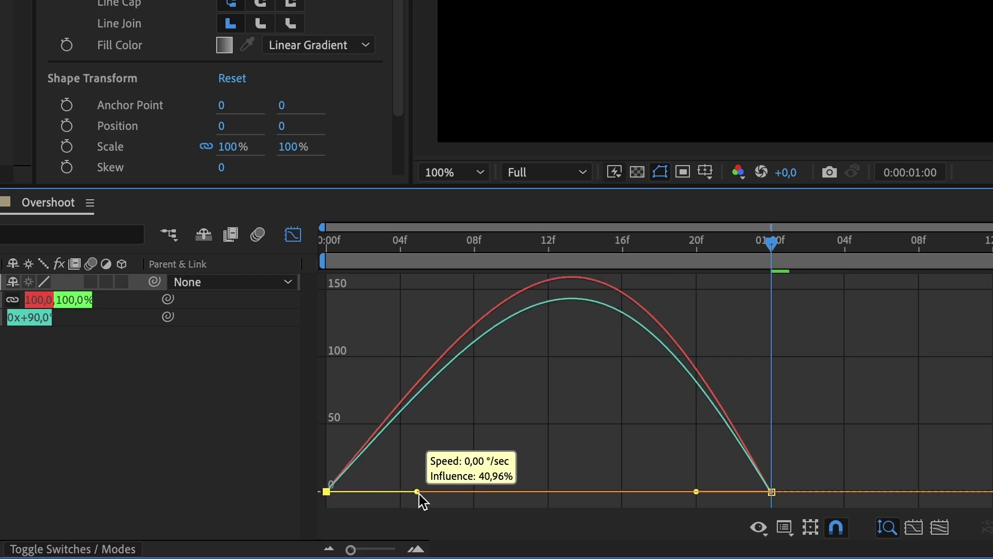
pyautogui.moveTo(417, 499); pyautogui.dragTo(452, 496)
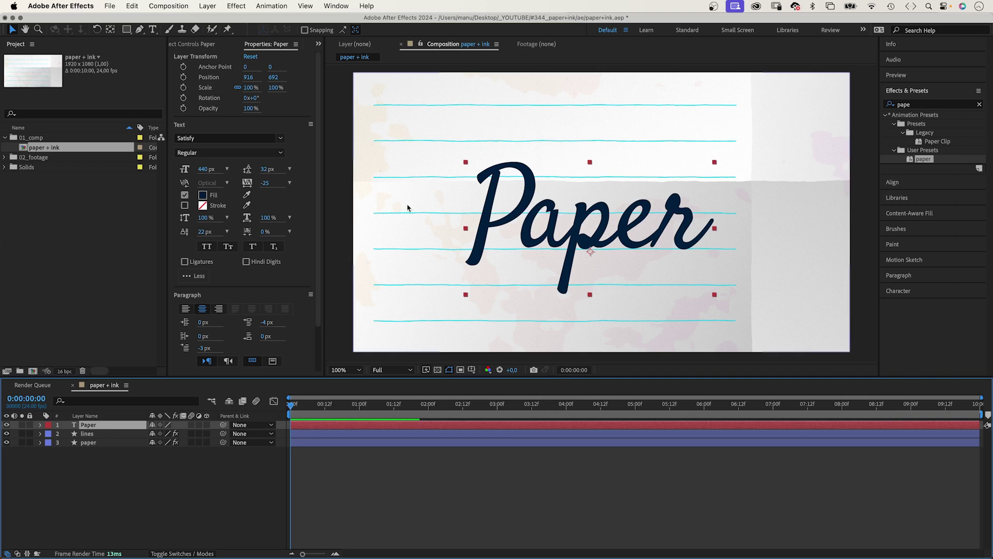
# - Set the Paper text's Fill swatch to hex 001E3B
pyautogui.click(202, 195)
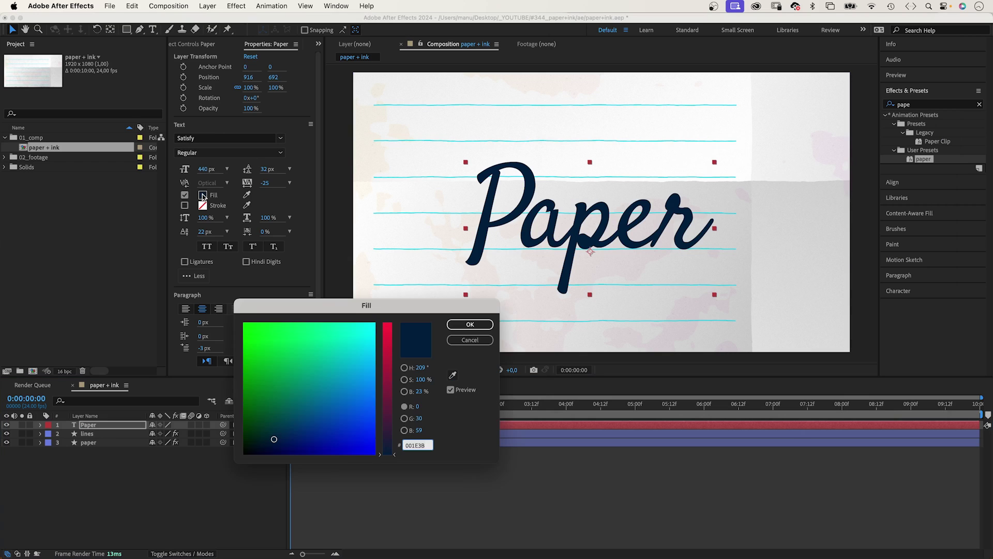
pyautogui.moveTo(375, 313); pyautogui.dragTo(449, 135)
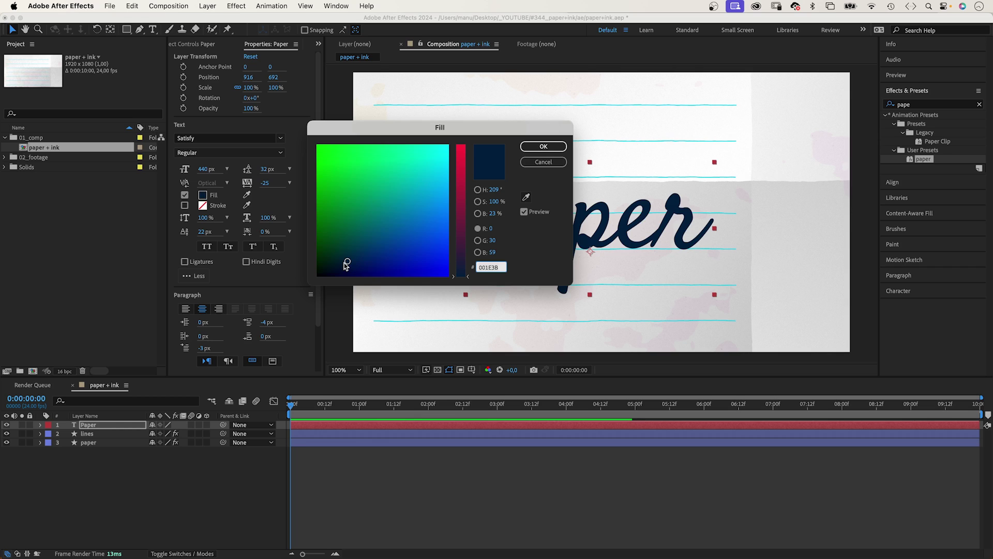
pyautogui.click(538, 146)
# - Create a new solid named 'matte' and apply Turbulent Noise to it
pyautogui.press('super+y')
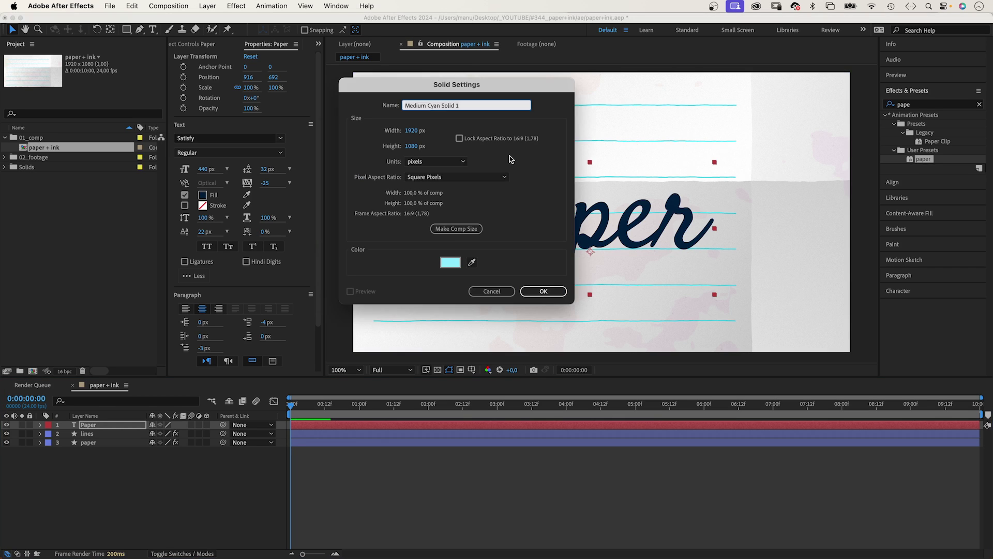
pyautogui.write('matte')
pyautogui.press('Return')
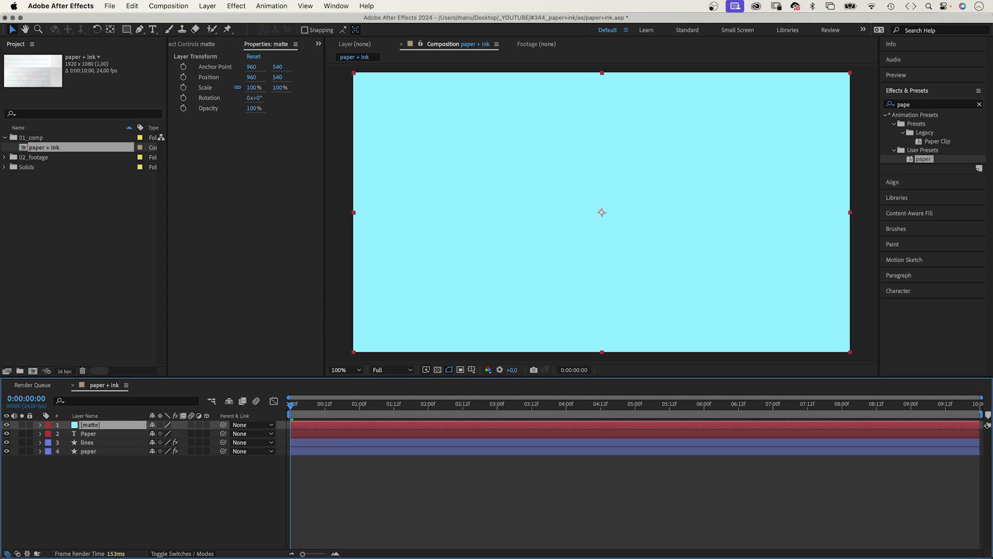
pyautogui.click(913, 105)
pyautogui.write('turbulent')
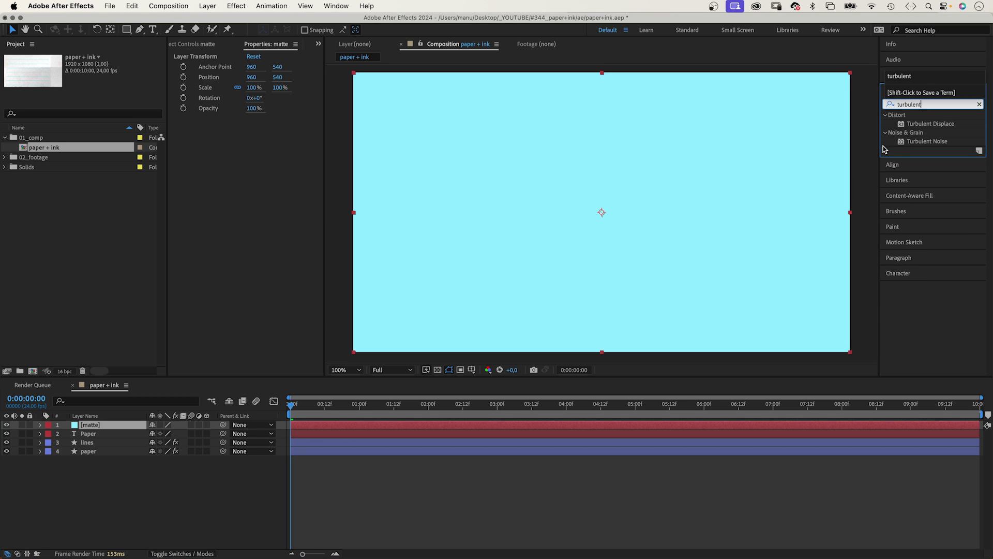
pyautogui.moveTo(915, 142); pyautogui.dragTo(600, 234)
# - Set the noise to Contrast 600, Brightness 45, Scale 5 and Complexity 10
pyautogui.click(261, 102)
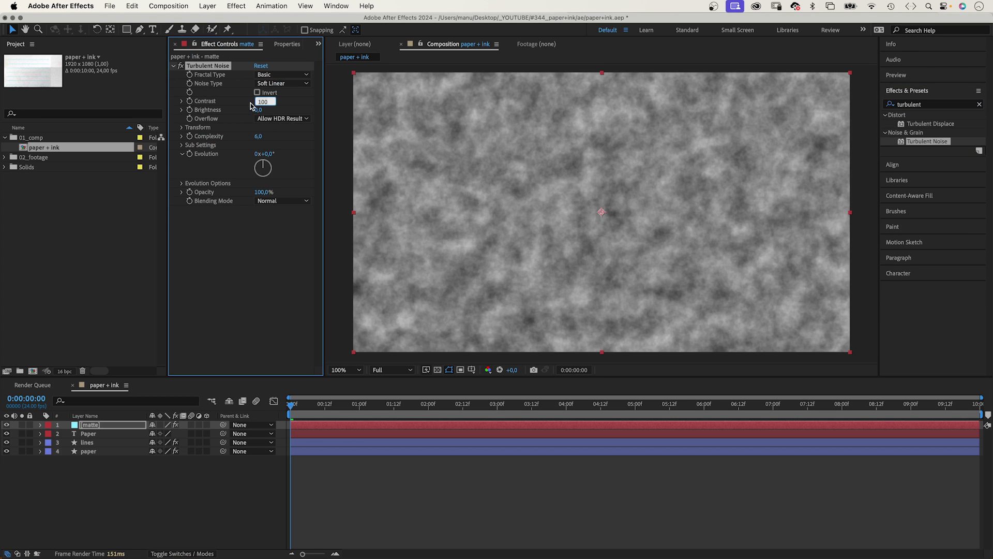
pyautogui.write('600')
pyautogui.press('Tab')
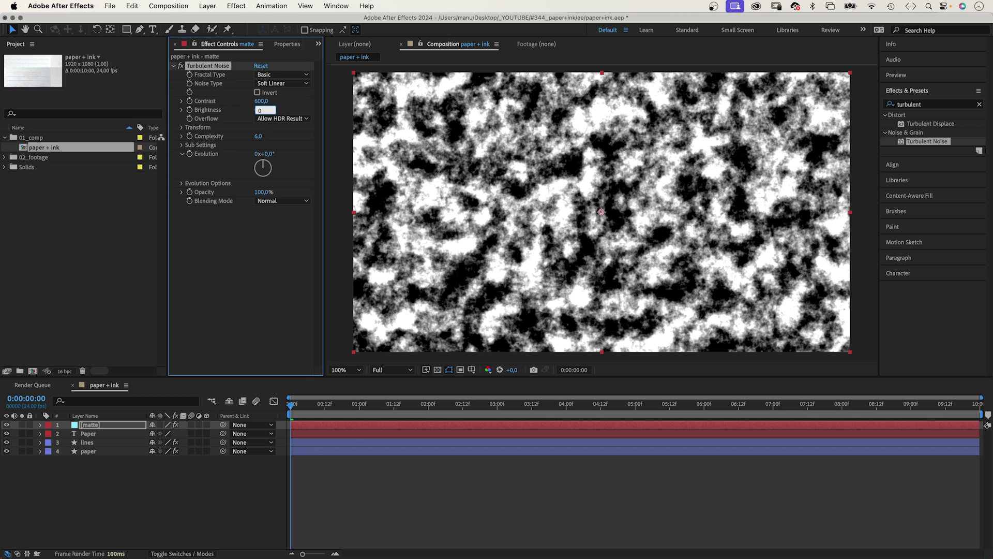
pyautogui.write('45')
pyautogui.press('Return')
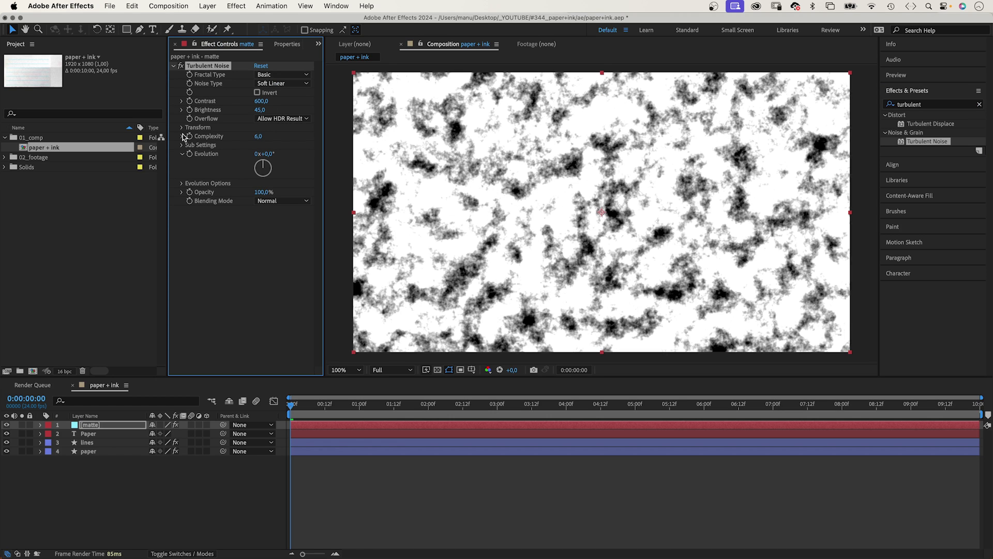
pyautogui.click(182, 128)
pyautogui.click(261, 154)
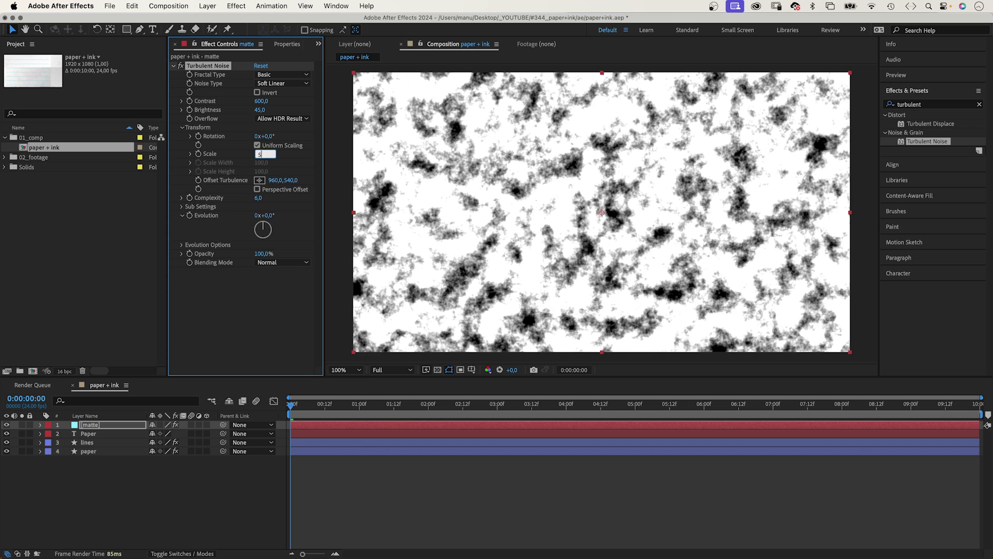
pyautogui.press('Return')
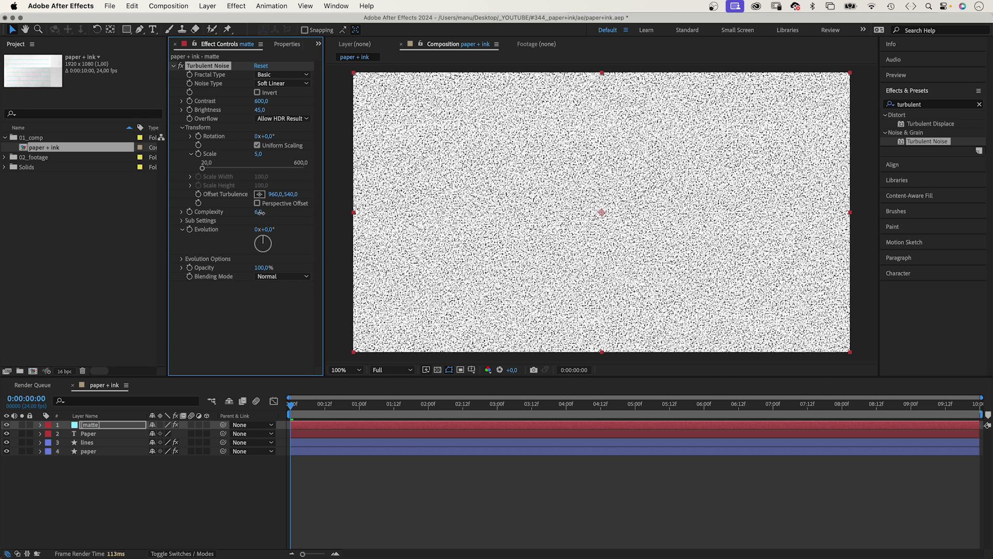
pyautogui.write('10')
pyautogui.press('Return')
# - Make the matte layer the Paper text's luma track matte, then duplicate Paper without a matte
pyautogui.click(172, 549)
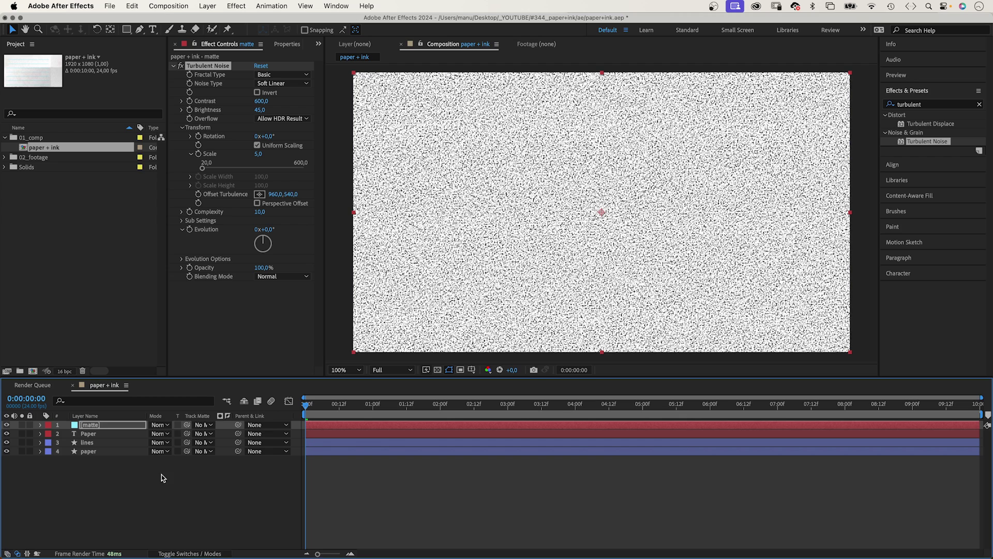
pyautogui.moveTo(169, 430); pyautogui.dragTo(124, 424)
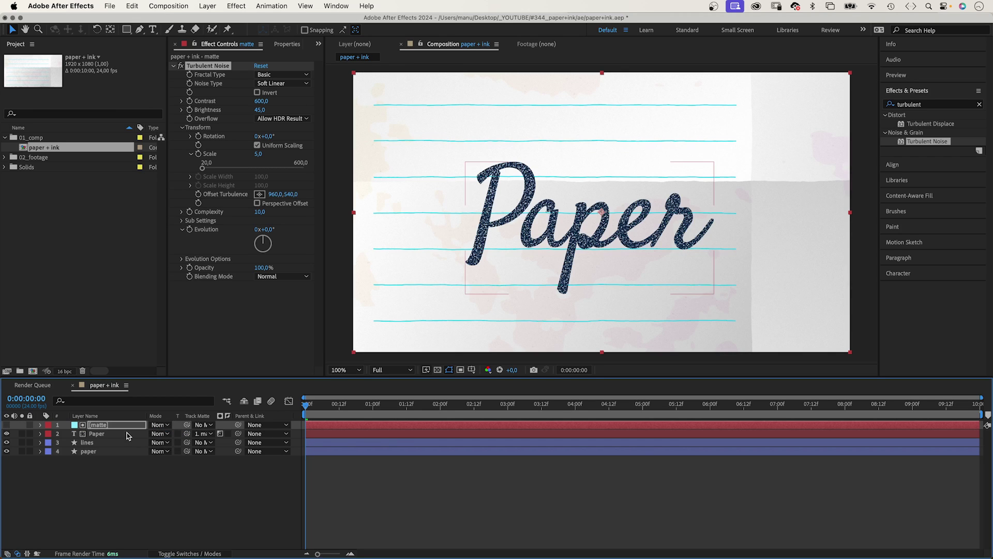
pyautogui.click(218, 435)
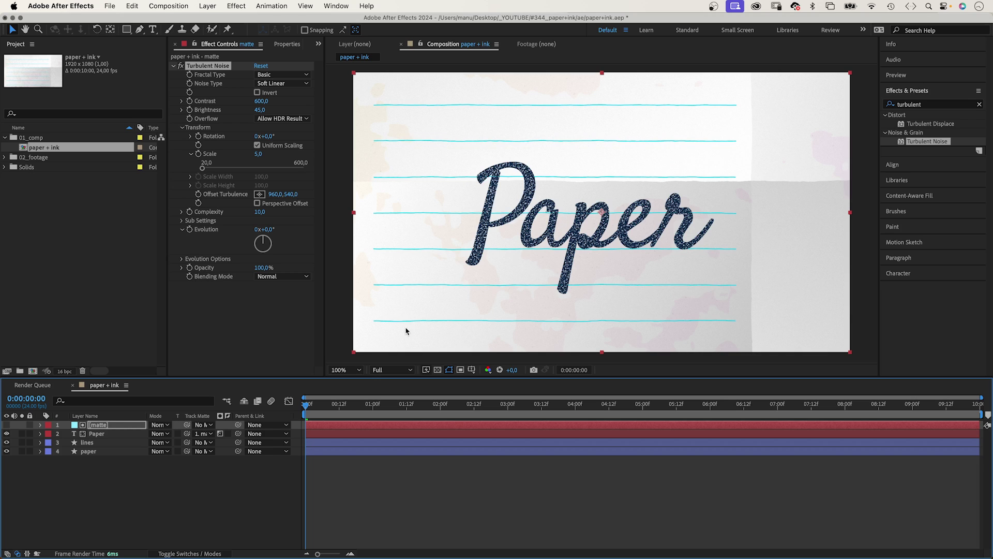
pyautogui.click(97, 433)
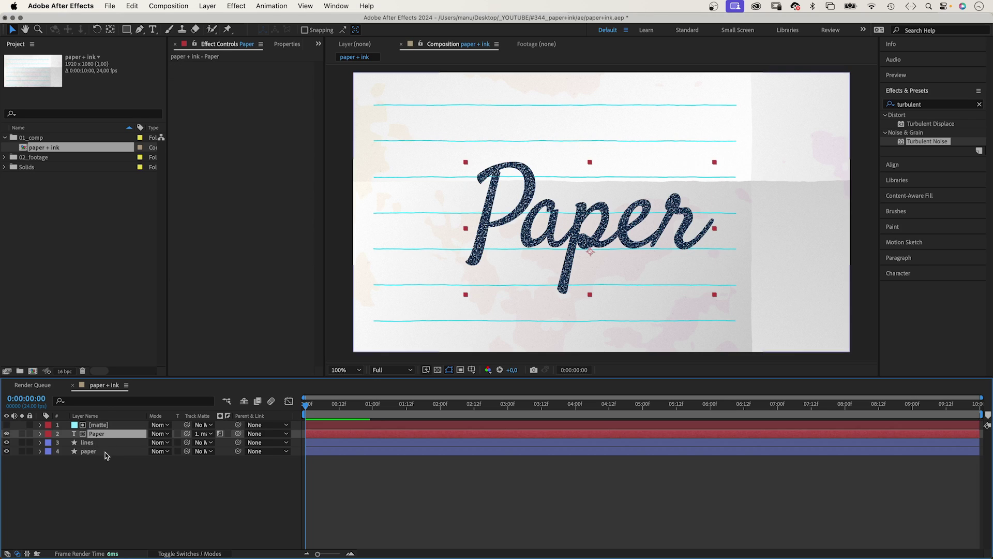
pyautogui.press('super+d')
pyautogui.click(203, 434)
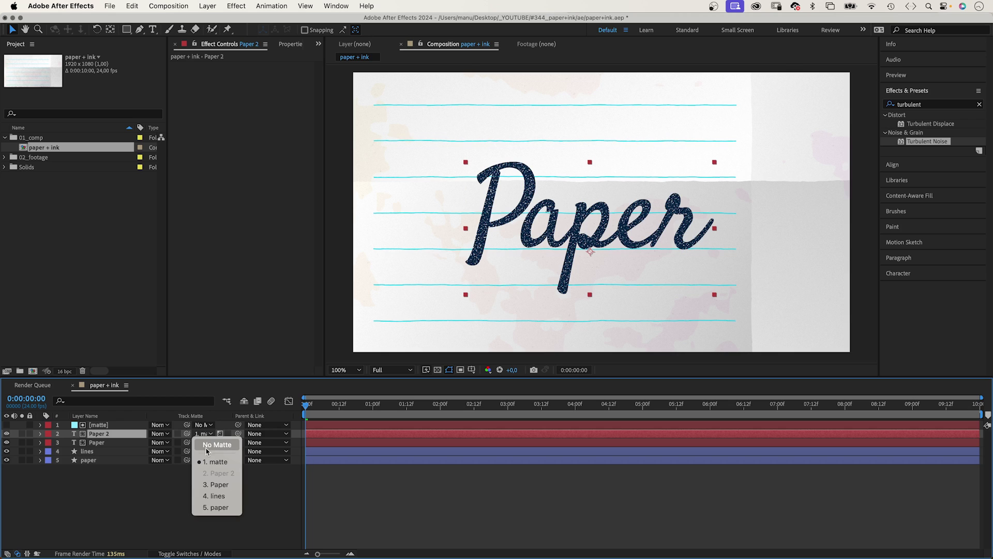
pyautogui.click(208, 444)
# - Duplicate the matte layer and set its noise Scale to 30 and Complexity to 1
pyautogui.click(98, 425)
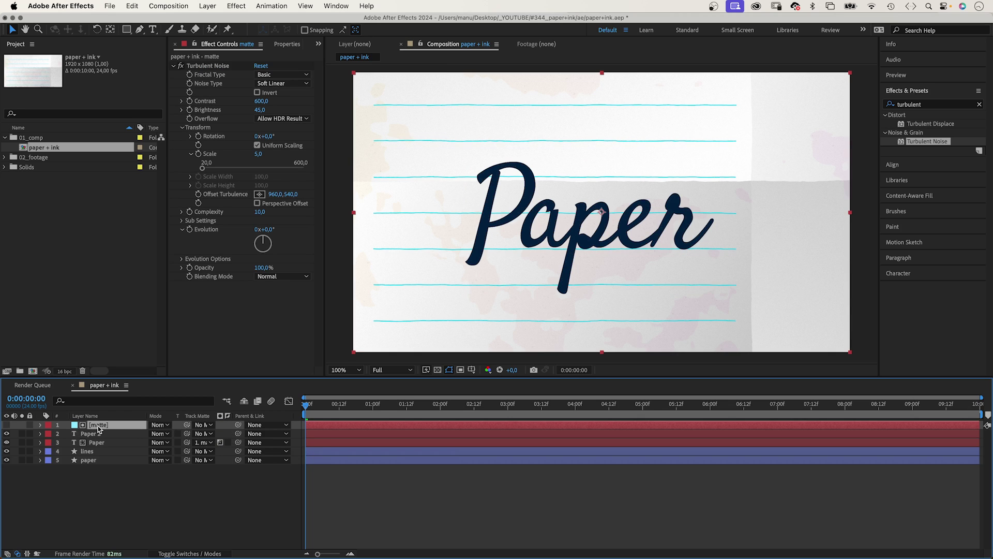
pyautogui.press('super+d')
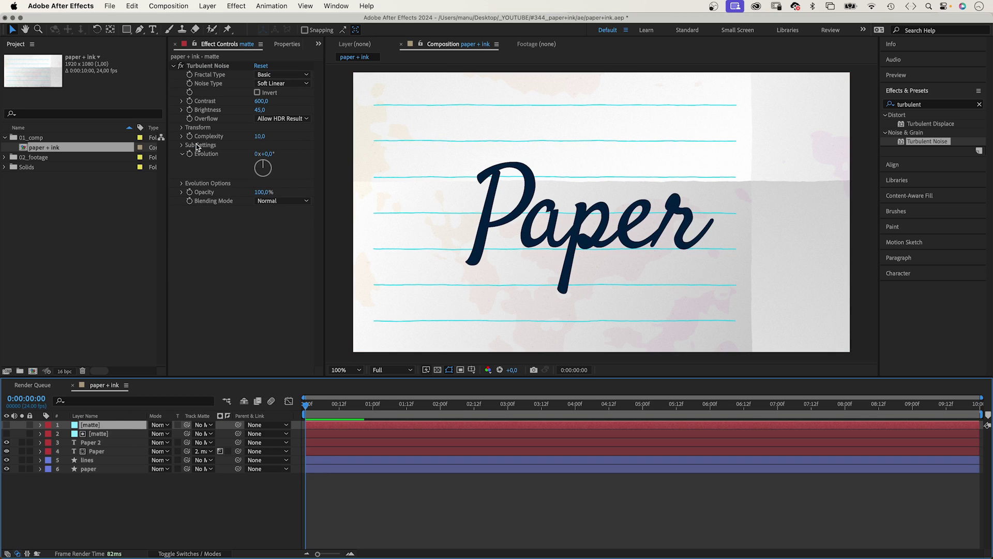
pyautogui.click(184, 128)
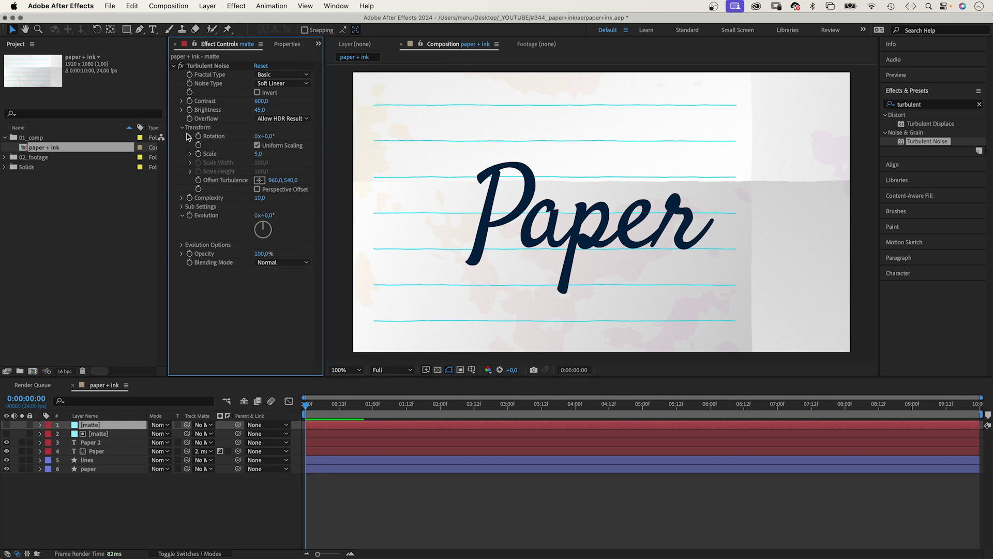
pyautogui.click(260, 154)
pyautogui.click(190, 154)
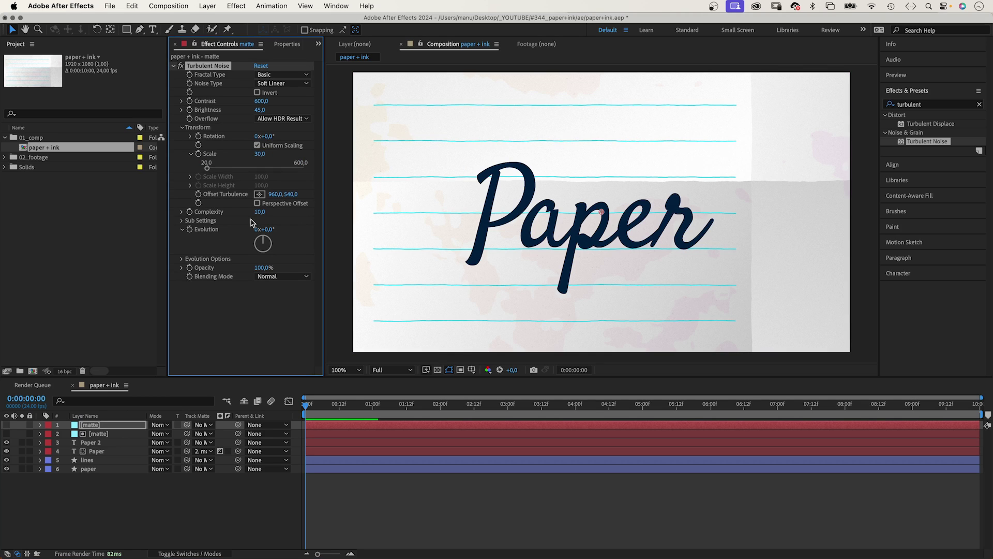
pyautogui.press('Return')
# - Set the top matte layer as Paper 2's track matte
pyautogui.click(7, 425)
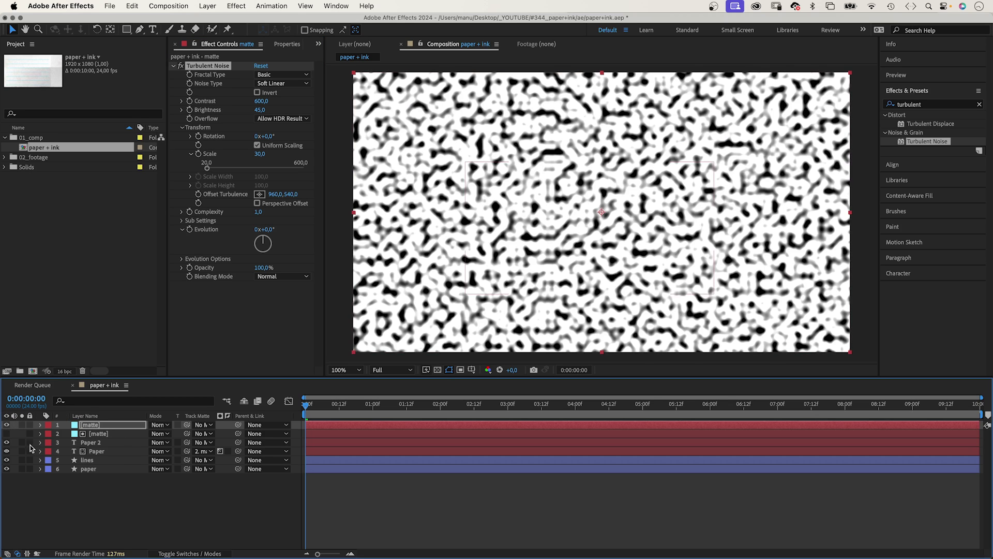
pyautogui.click(7, 425)
pyautogui.click(92, 444)
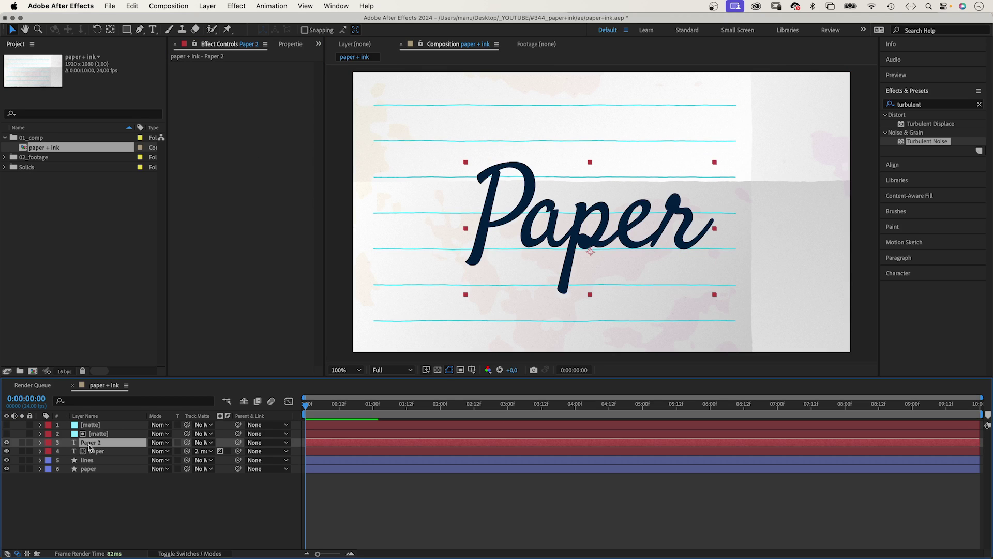
pyautogui.moveTo(187, 443); pyautogui.dragTo(108, 427)
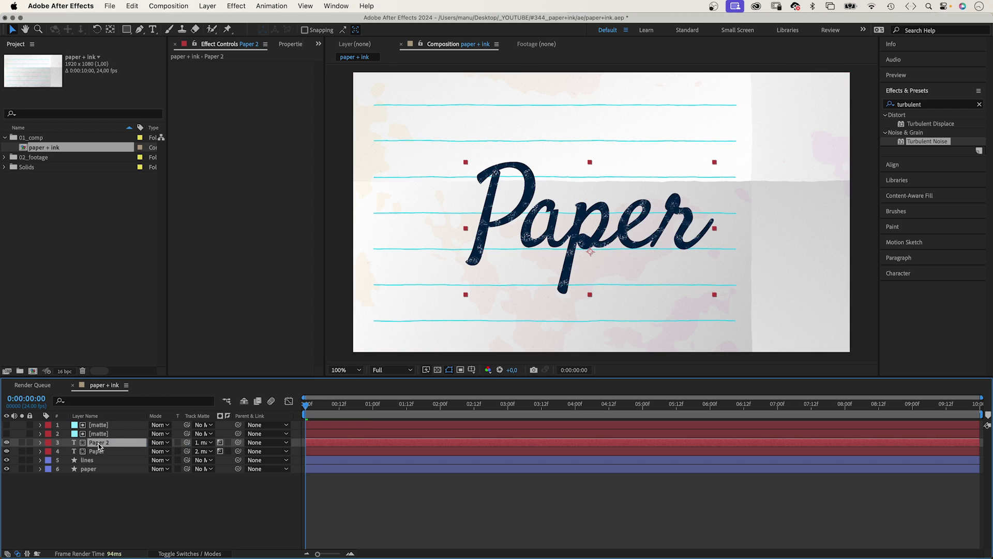
# - Apply Gaussian Blur to Paper 2 with Repeat Edge Pixels off and Blurriness about 30
pyautogui.click(926, 108)
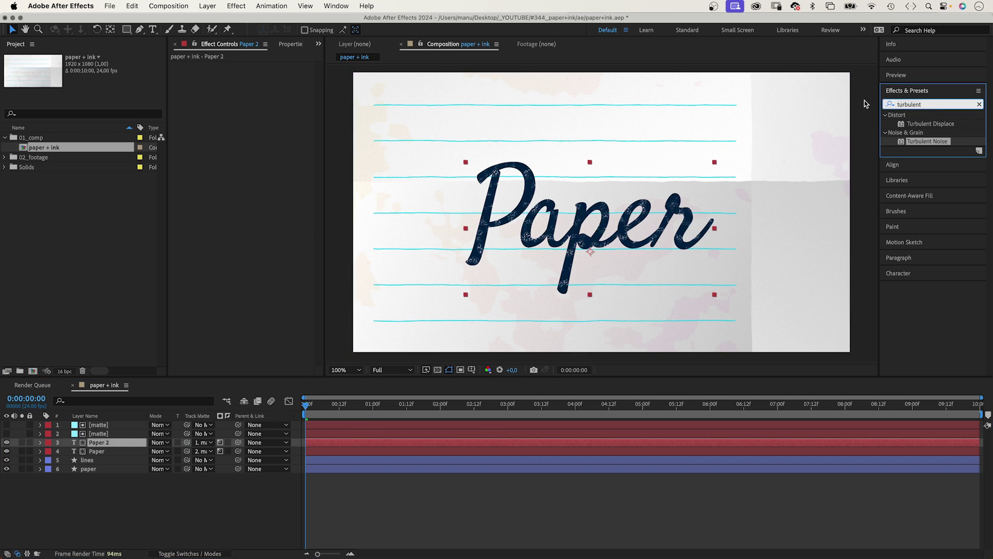
pyautogui.write('gaussia')
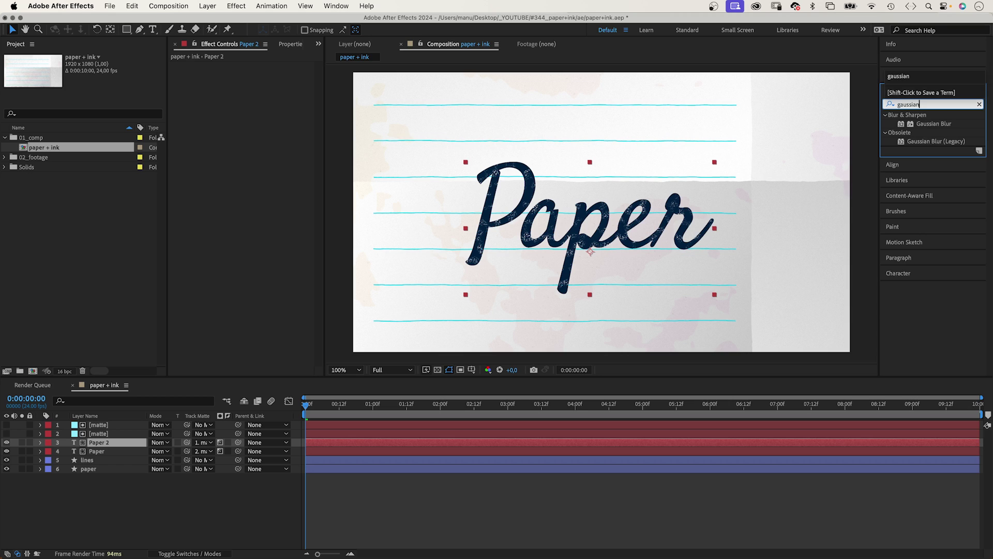
pyautogui.write('n')
pyautogui.moveTo(904, 127); pyautogui.dragTo(377, 195)
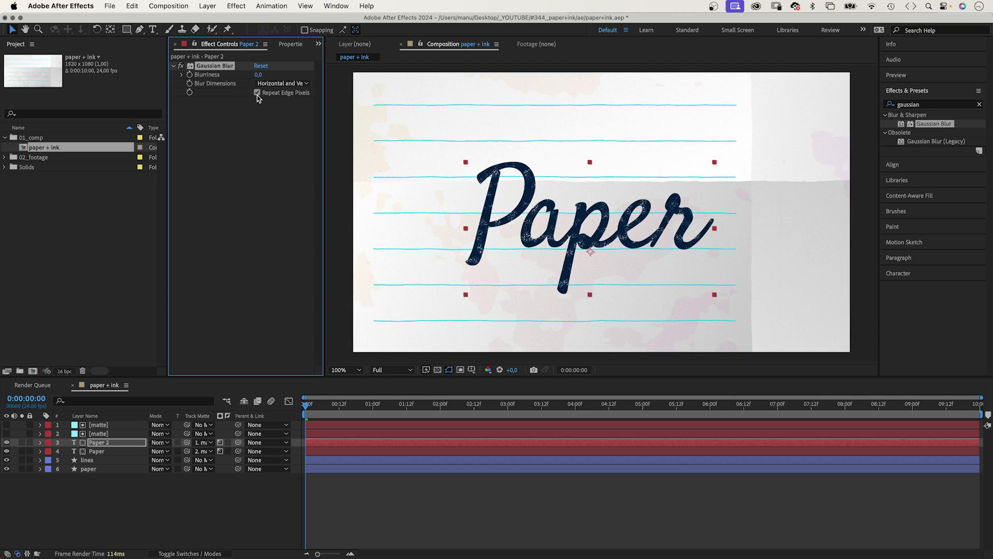
pyautogui.click(257, 93)
pyautogui.moveTo(257, 77); pyautogui.dragTo(403, 66)
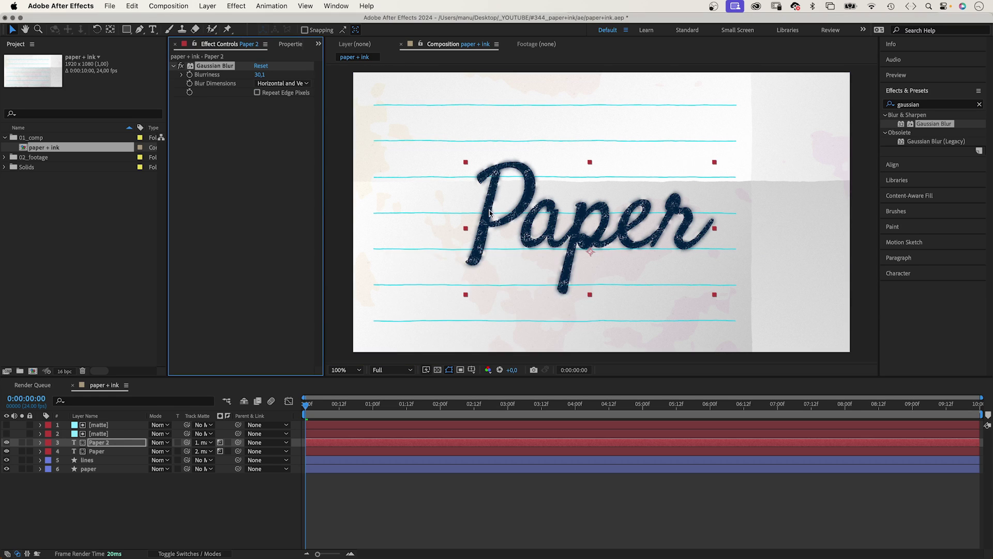
pyautogui.press('.')
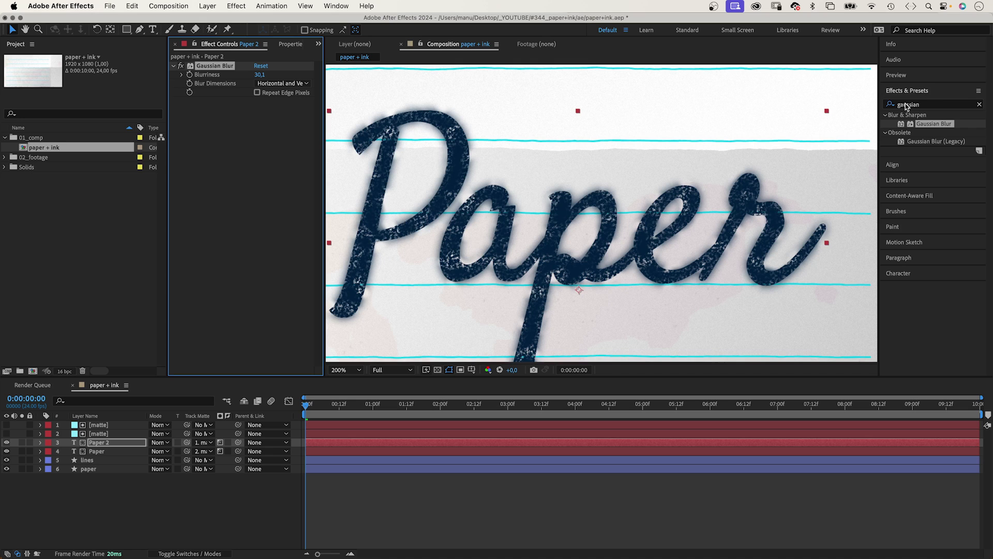
# - Add Roughen Edges to Paper 2 with Border 2 and Complexity 10
pyautogui.click(931, 105)
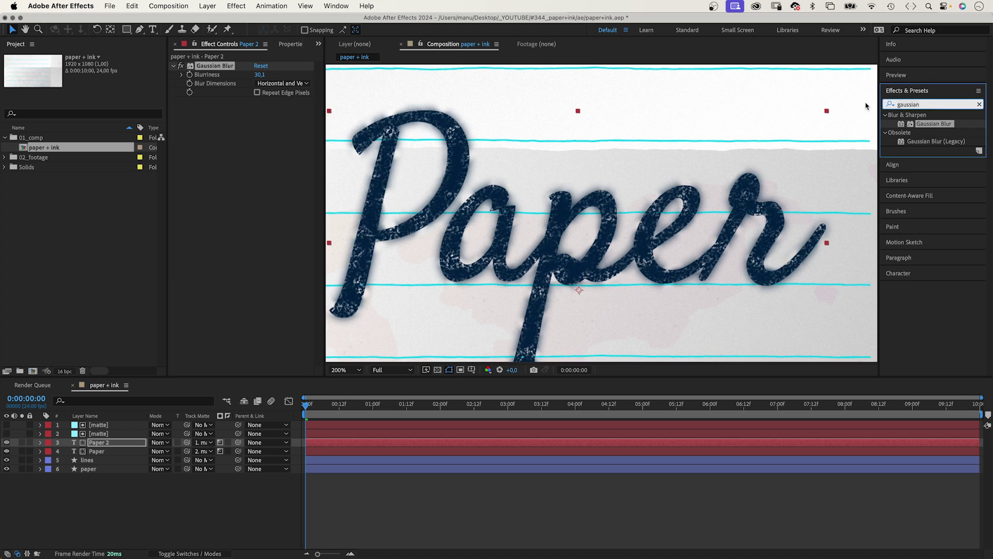
pyautogui.press('super+a')
pyautogui.press('BackSpace')
pyautogui.write('rough')
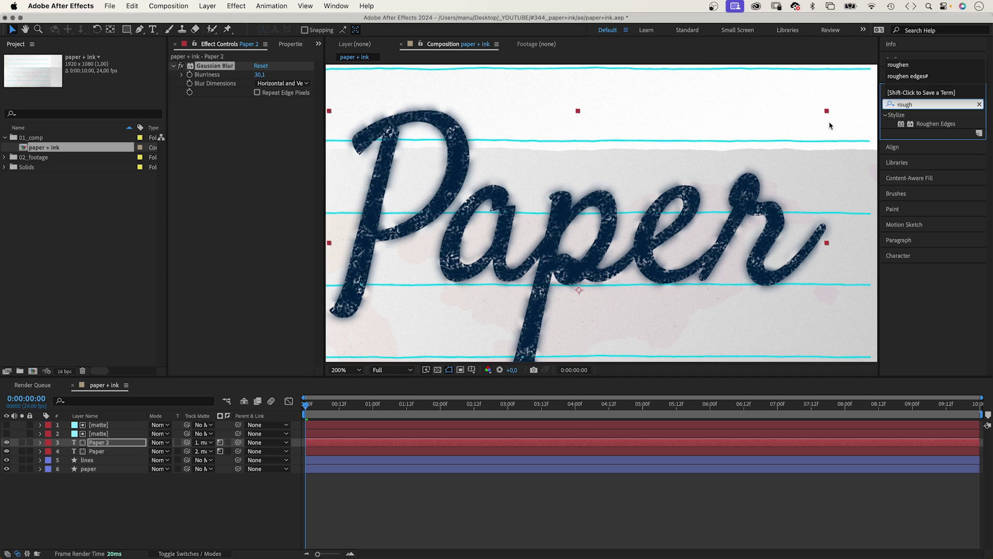
pyautogui.moveTo(898, 125); pyautogui.dragTo(266, 195)
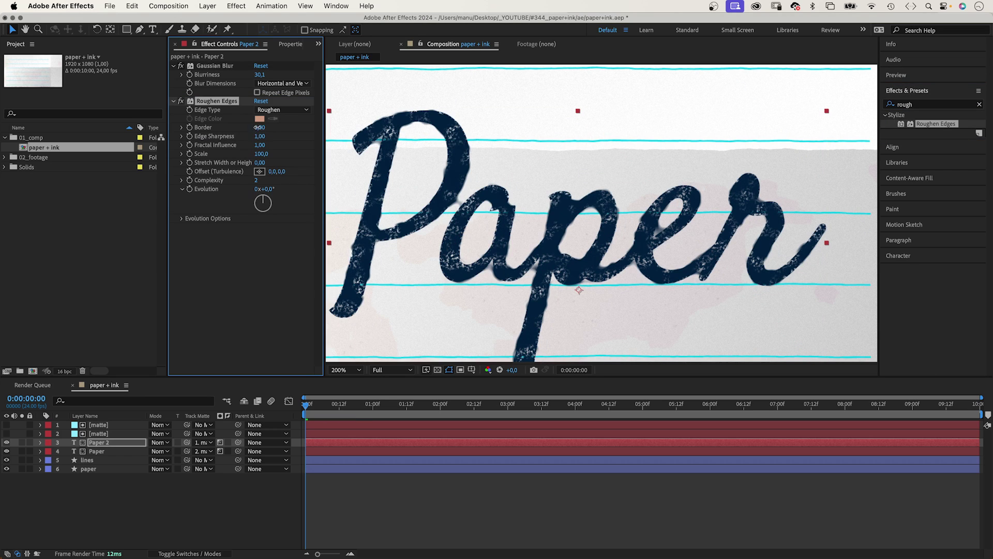
pyautogui.click(259, 127)
pyautogui.press('Return')
pyautogui.click(255, 180)
pyautogui.write('10')
pyautogui.press('Return')
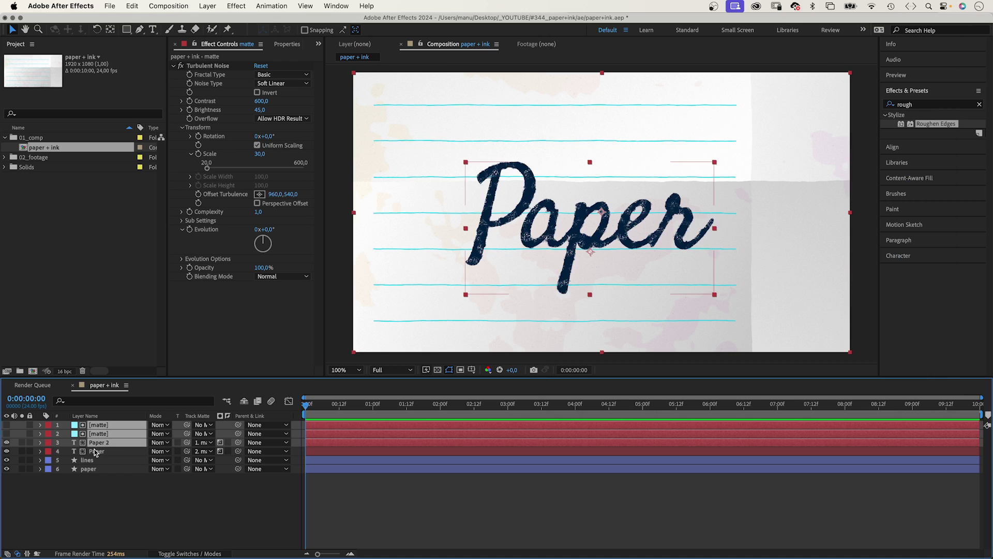
# - Pre-compose the two matte layers and two Paper text layers into 'pre-text'
pyautogui.keyDown('shift'); pyautogui.click(95, 451); pyautogui.keyUp('shift')
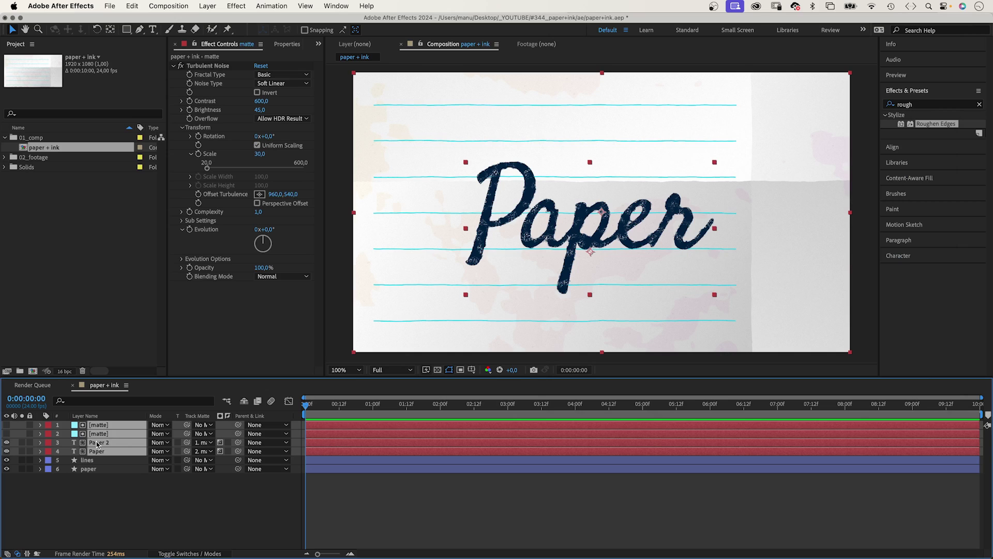
pyautogui.rightClick(95, 443)
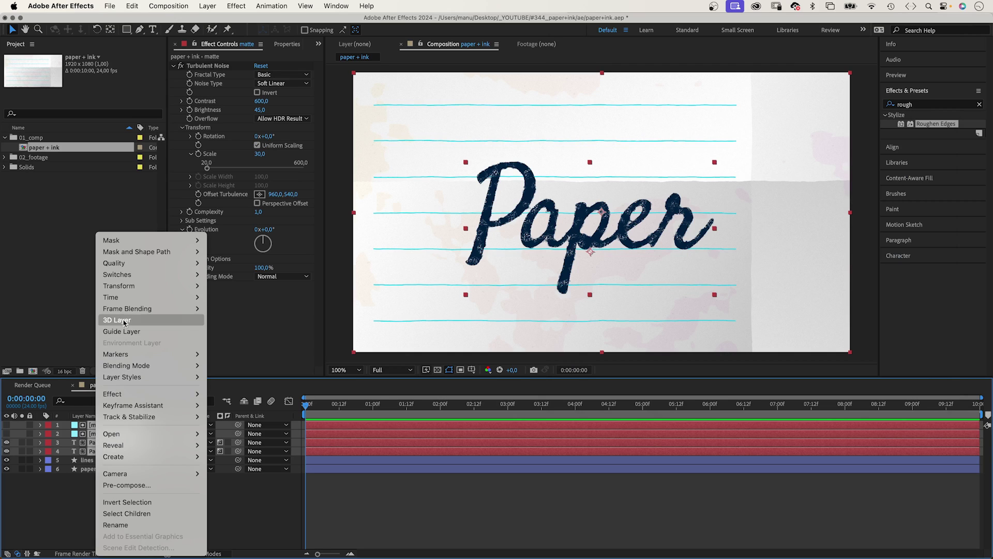
pyautogui.click(137, 485)
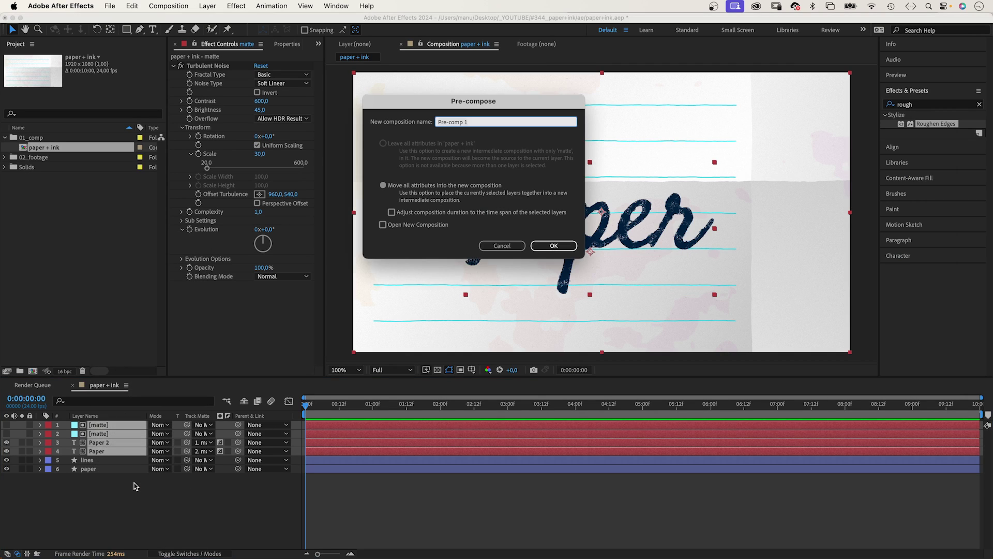
pyautogui.write('pre-text')
pyautogui.press('Return')
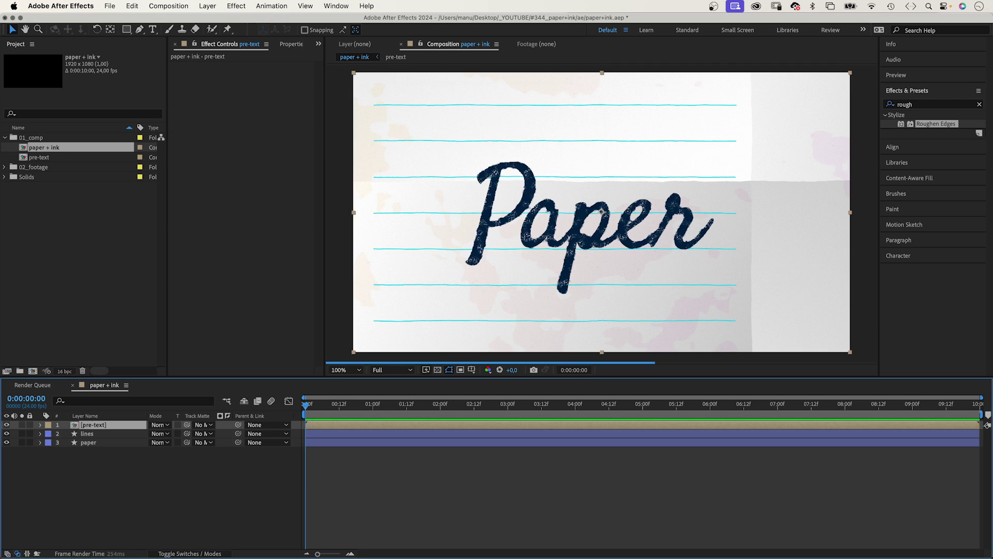
# - Draw a bezier path with the Pen tool tracing the P
pyautogui.click(140, 29)
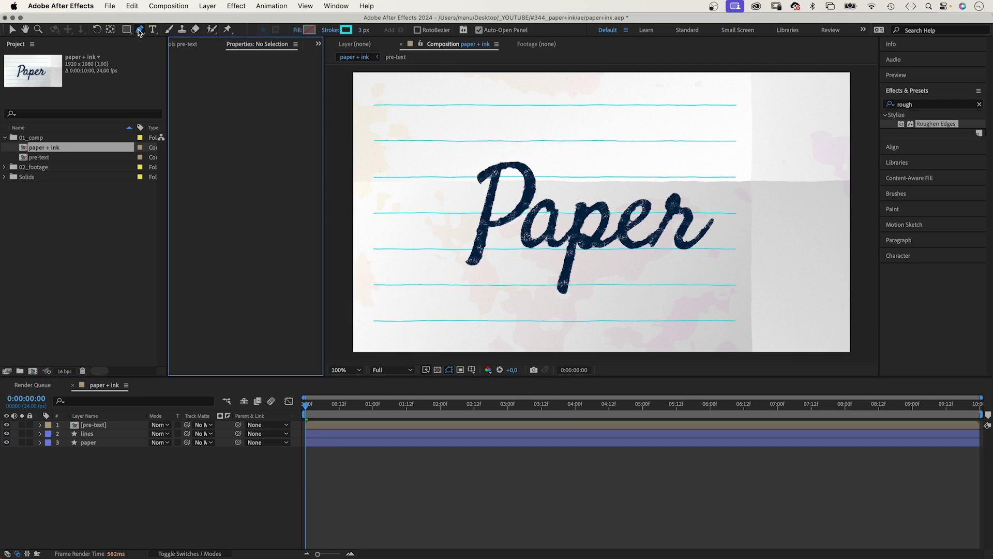
pyautogui.moveTo(479, 178); pyautogui.dragTo(521, 151)
pyautogui.moveTo(481, 223); pyautogui.dragTo(432, 226)
pyautogui.press('v')
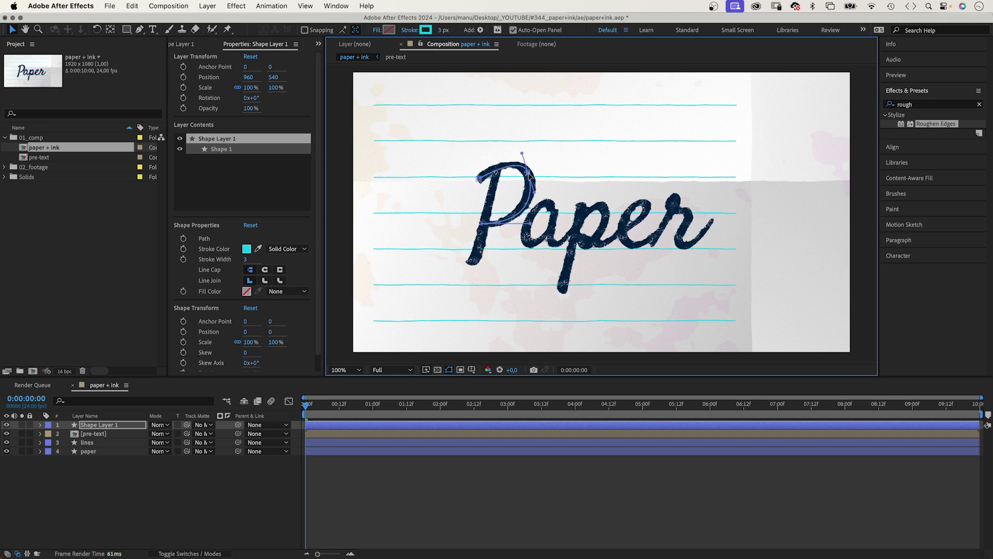
pyautogui.moveTo(521, 155); pyautogui.dragTo(517, 150)
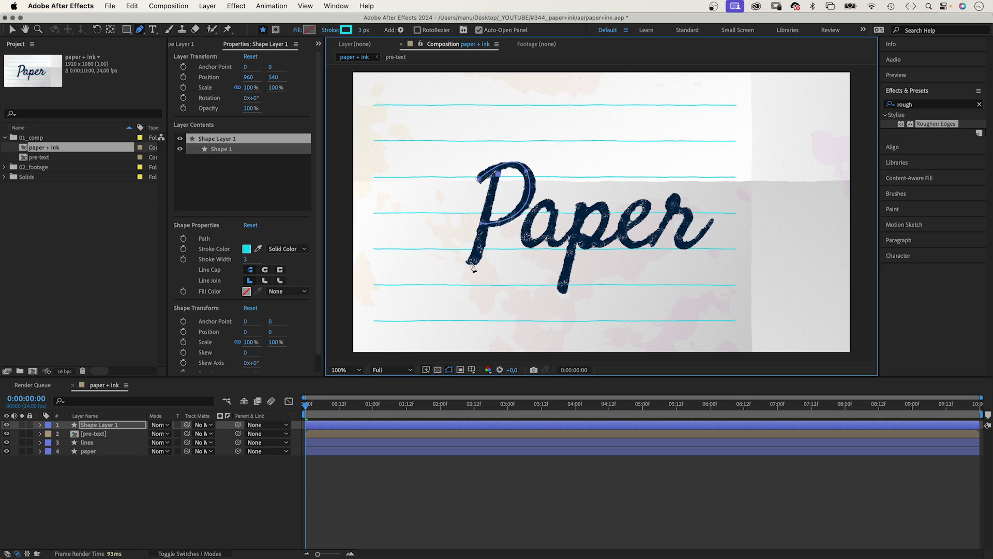
pyautogui.hotkey('ctrl', 'd')
# - Make the path's stroke white and 57 px thick
pyautogui.moveTo(444, 30); pyautogui.dragTo(461, 29)
pyautogui.click(425, 29)
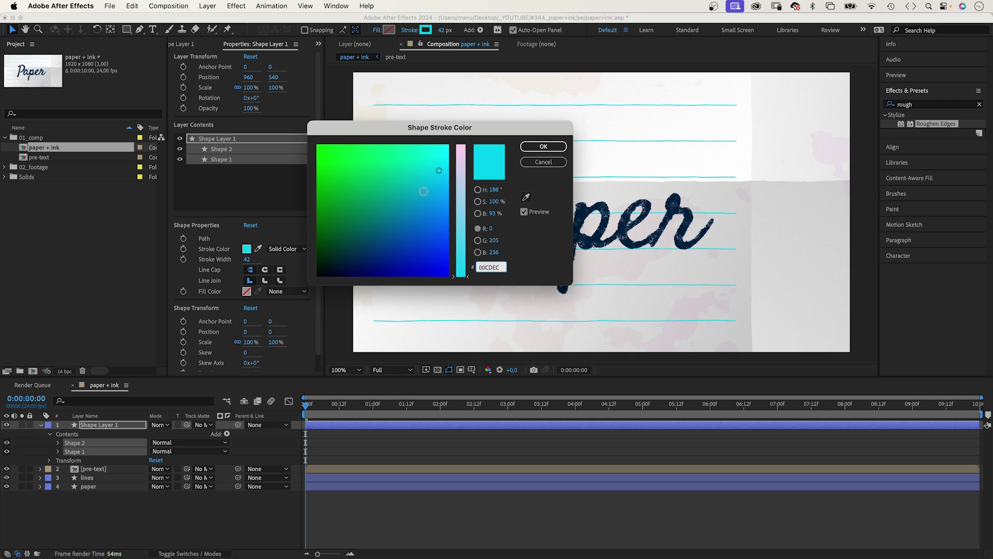
pyautogui.moveTo(423, 191); pyautogui.dragTo(449, 146)
pyautogui.click(461, 146)
pyautogui.click(544, 146)
# - Set the stroke's line cap and line join to round
pyautogui.click(58, 443)
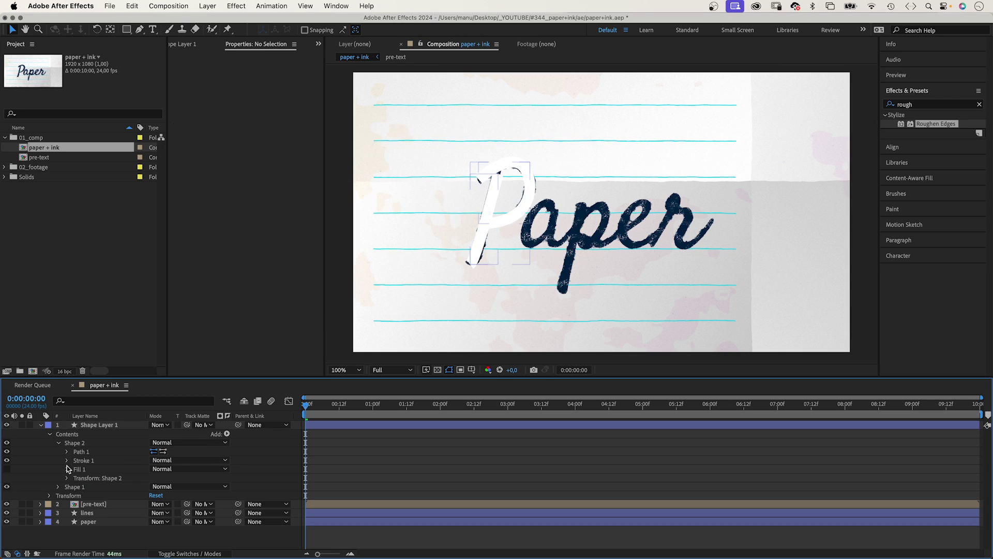
pyautogui.click(67, 461)
pyautogui.click(181, 501)
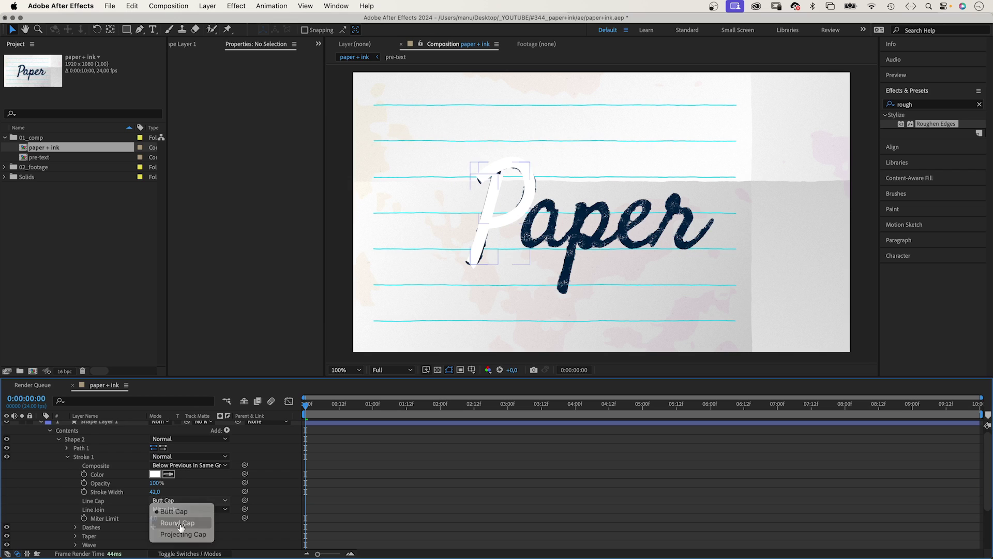
pyautogui.click(176, 522)
pyautogui.click(179, 509)
pyautogui.click(176, 532)
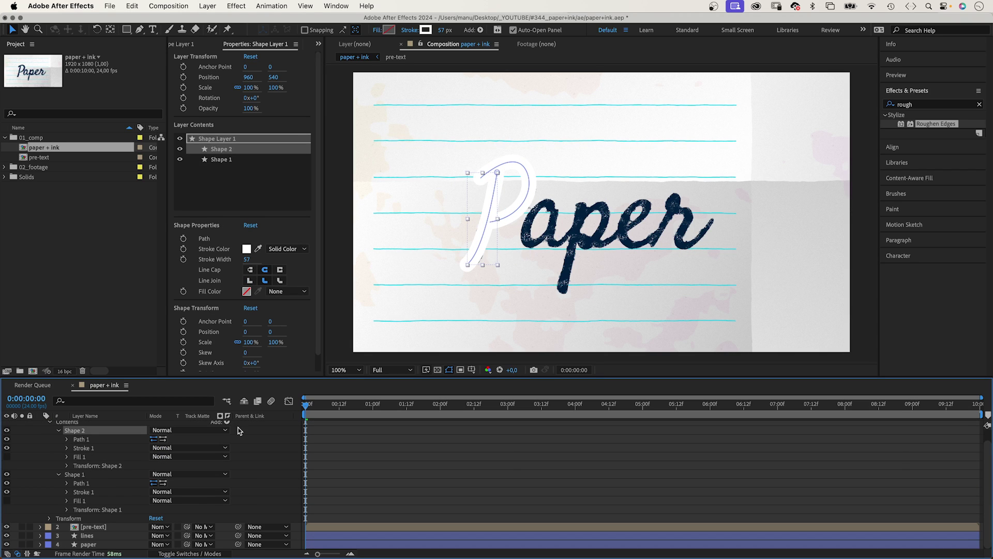
# - Add Trim Paths to the shape and animate its End value
pyautogui.click(227, 423)
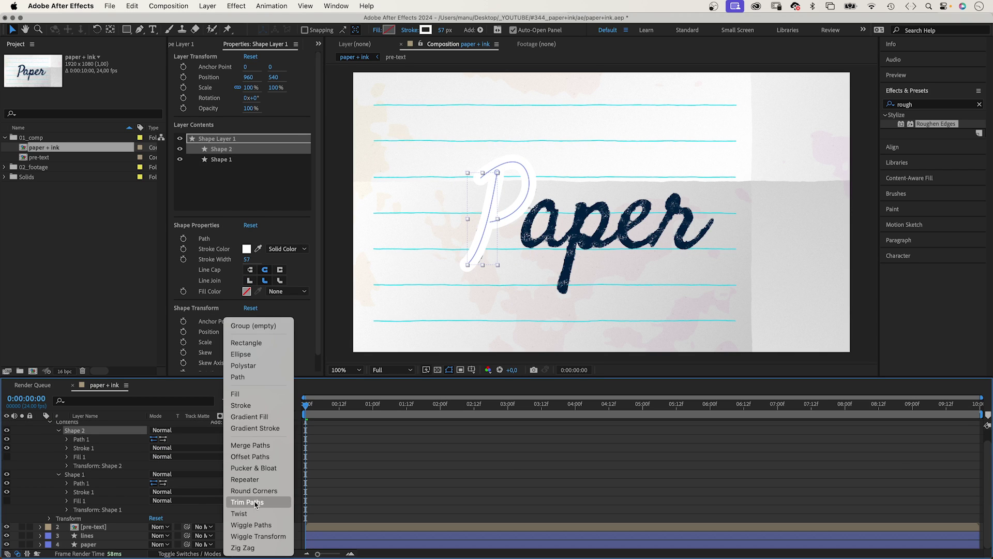
pyautogui.click(242, 492)
pyautogui.click(67, 447)
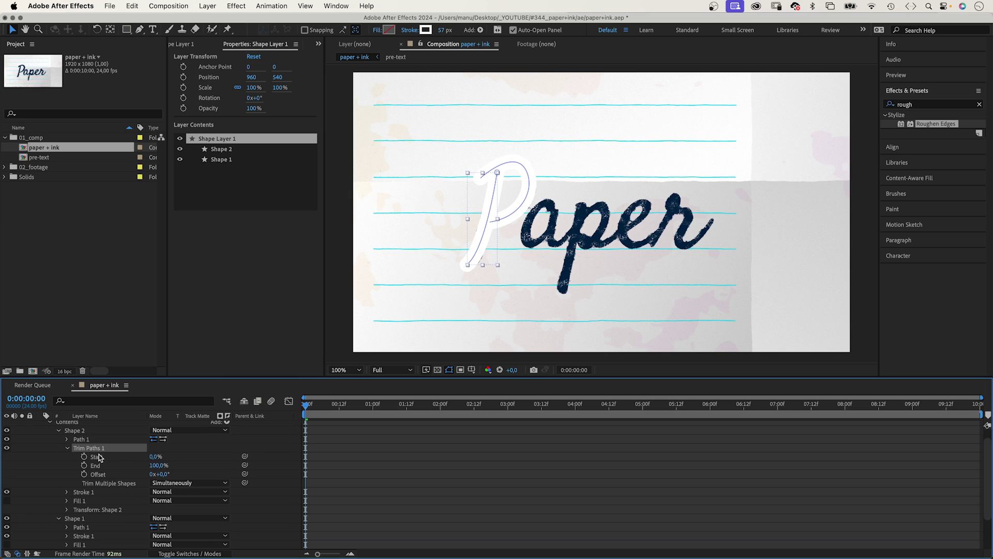
pyautogui.moveTo(156, 465); pyautogui.dragTo(108, 464)
# - Make the stroke layer pre-text's track matte and set the final End to 98%
pyautogui.press('u')
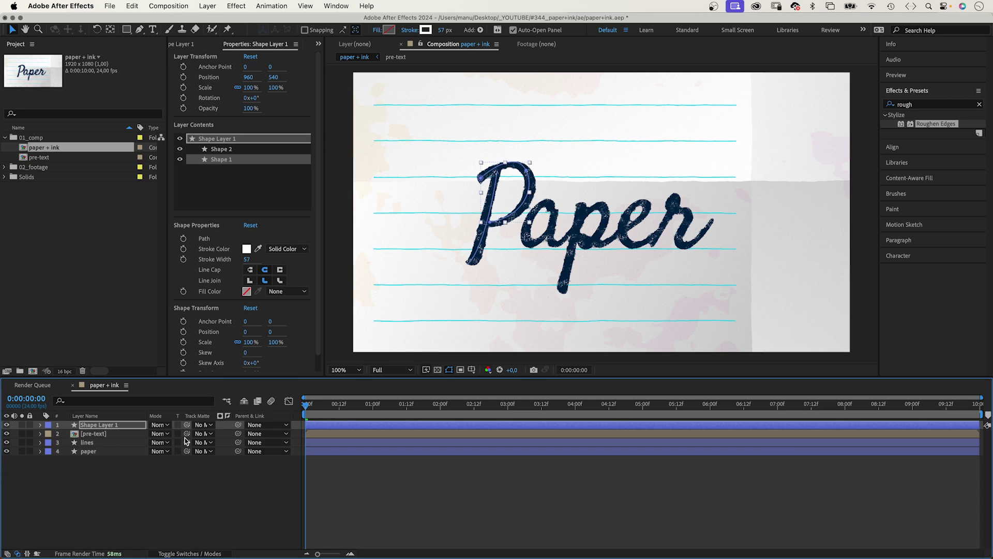
pyautogui.moveTo(186, 434); pyautogui.dragTo(120, 428)
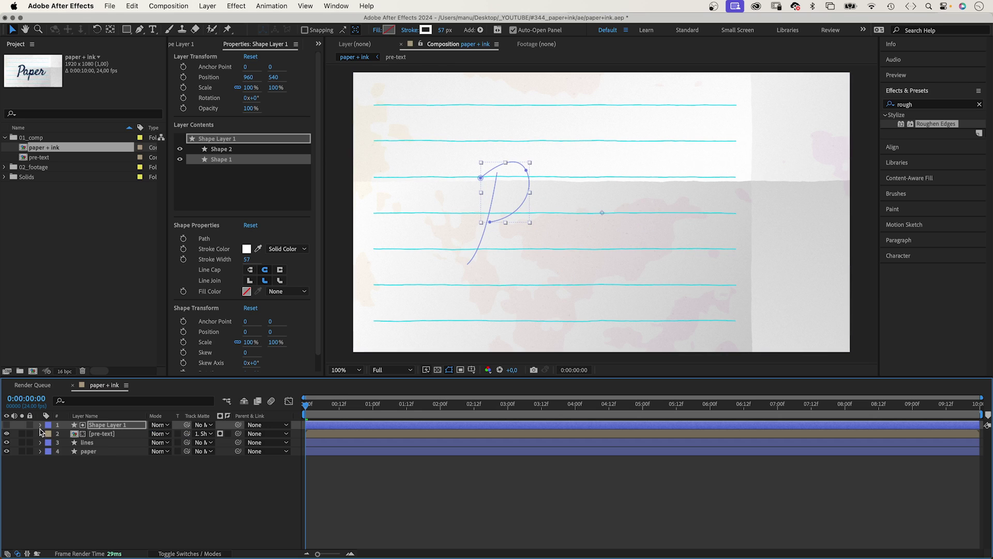
pyautogui.press('u')
pyautogui.press('space')
pyautogui.moveTo(159, 442); pyautogui.dragTo(155, 442)
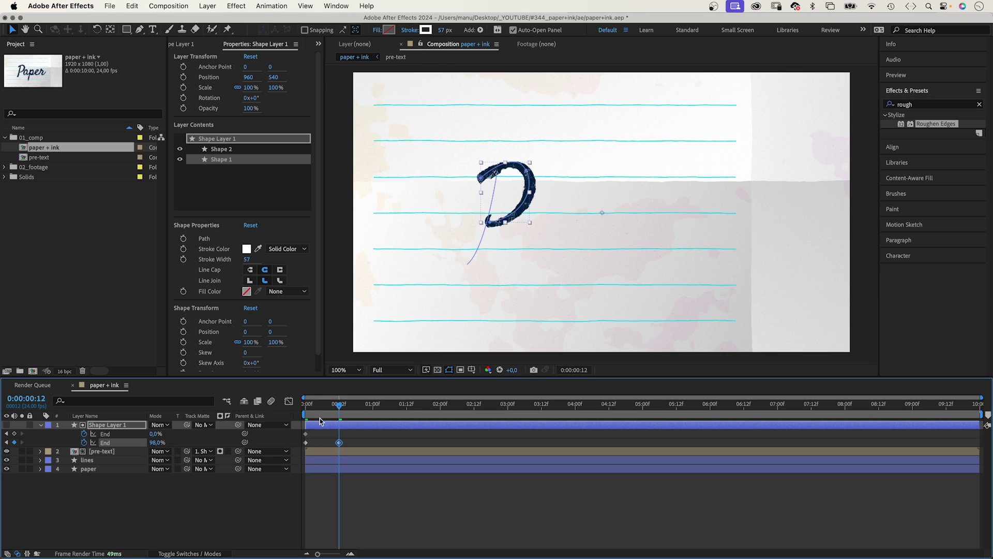
pyautogui.click(303, 433)
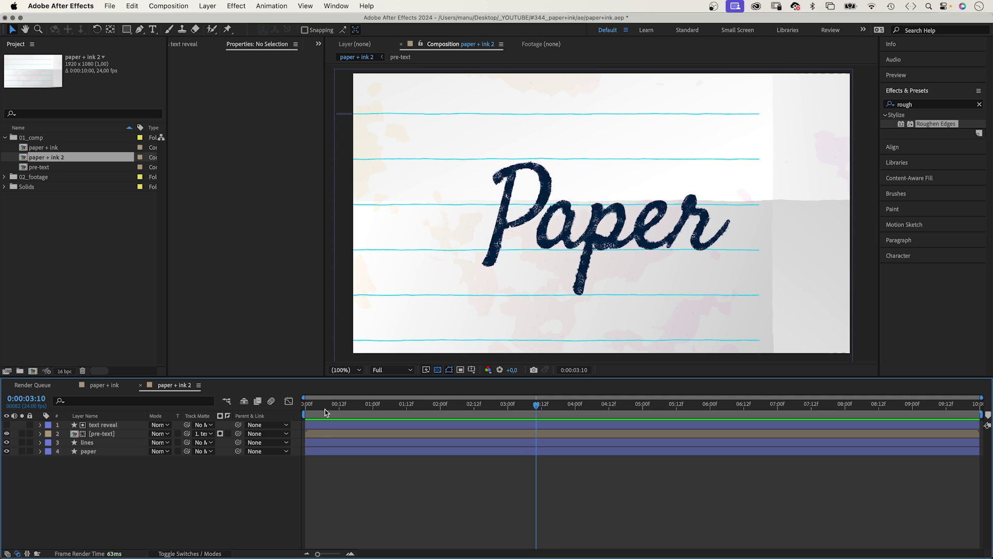
pyautogui.press('space')
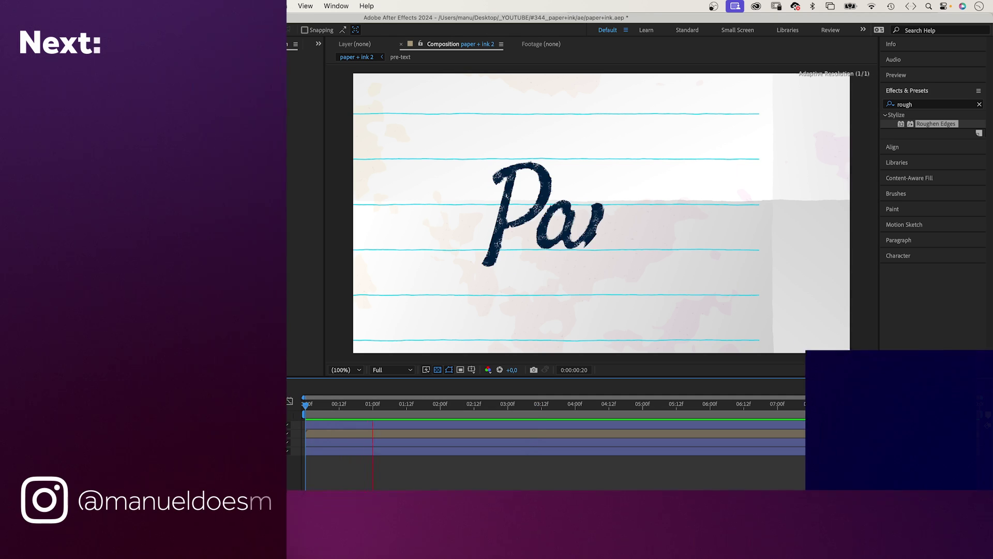